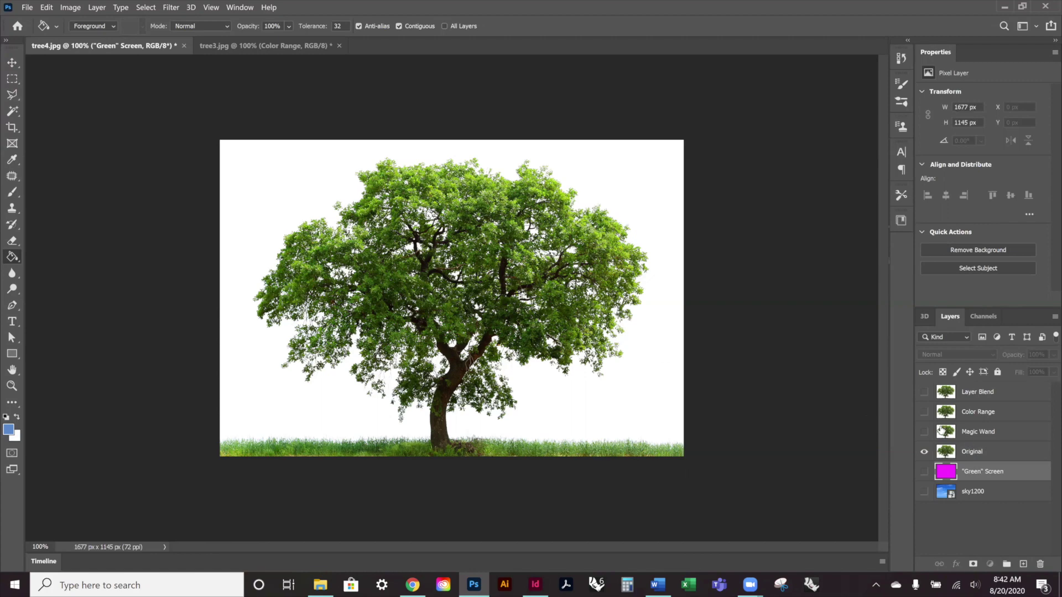
Step: Make the Magic Wand layer active and visible, and hide the Original layer
click(945, 451)
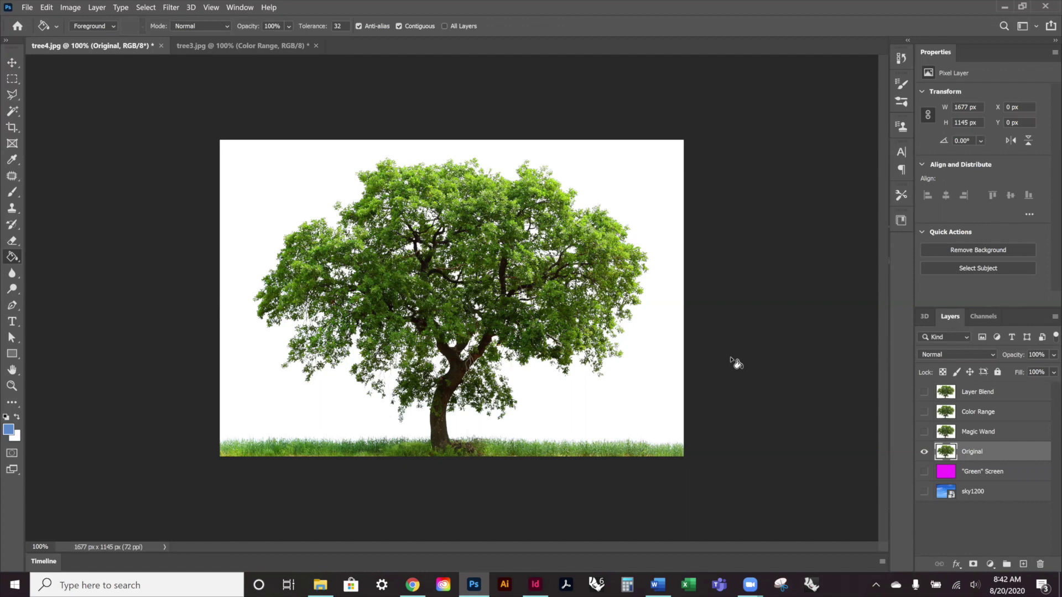
click(992, 435)
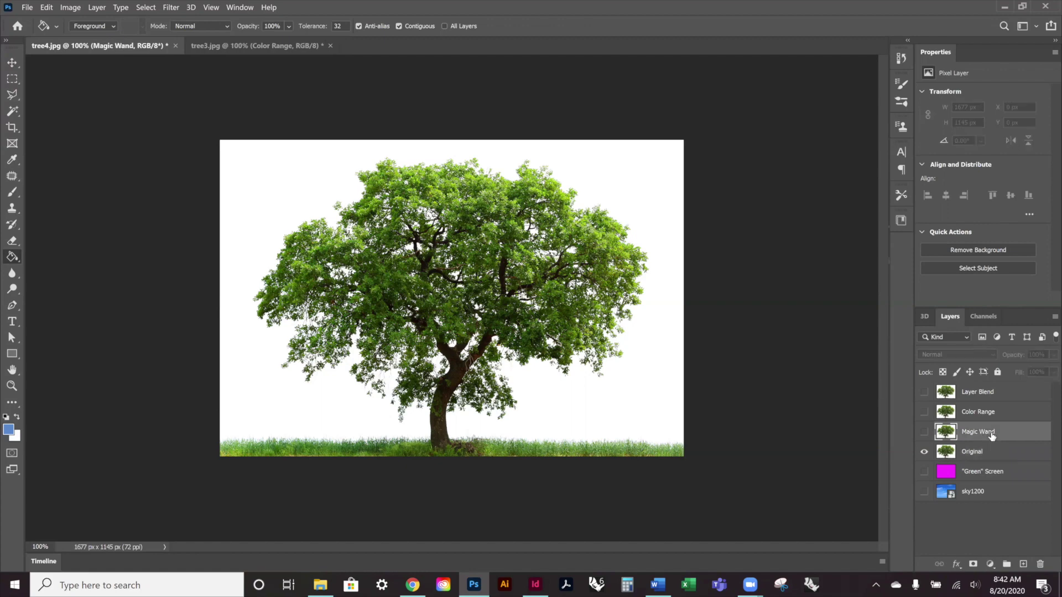
click(923, 452)
click(924, 432)
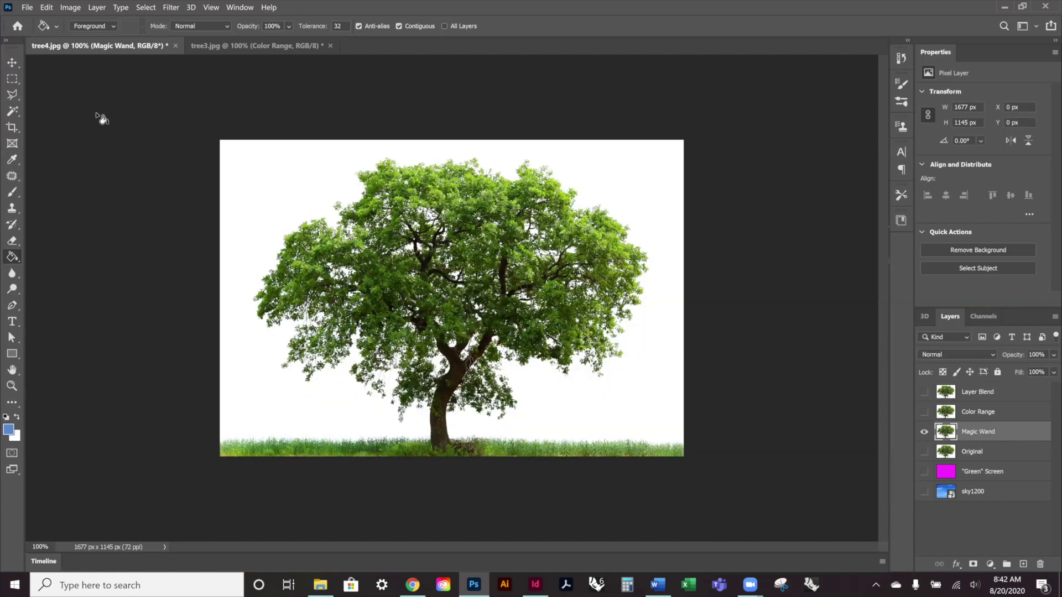
Step: Try removing the white background around the tree with a contiguous Magic Wand selection at tolerance 20, and clear the selection
click(9, 114)
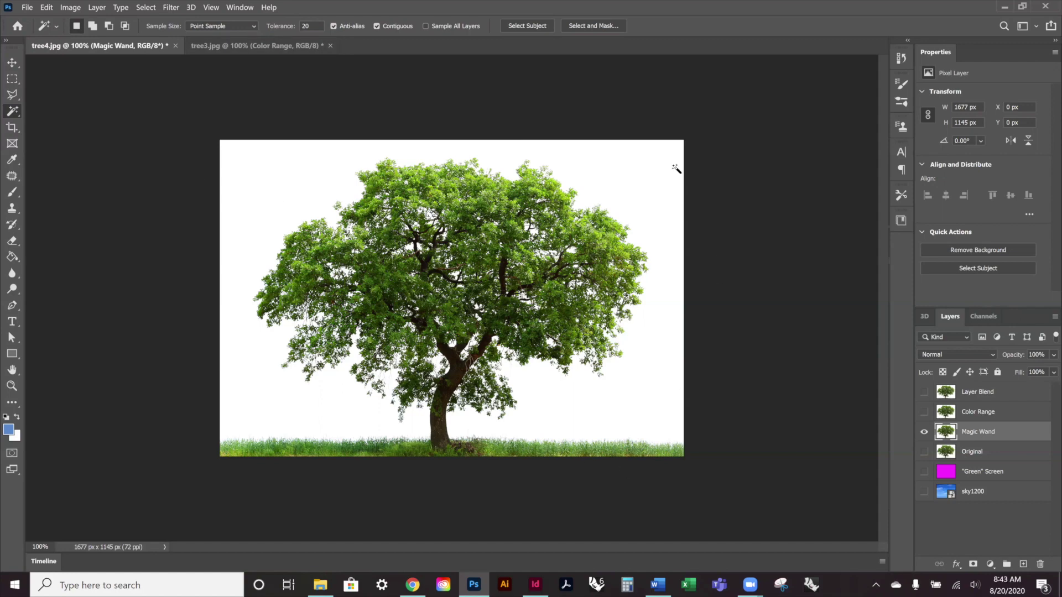
click(667, 182)
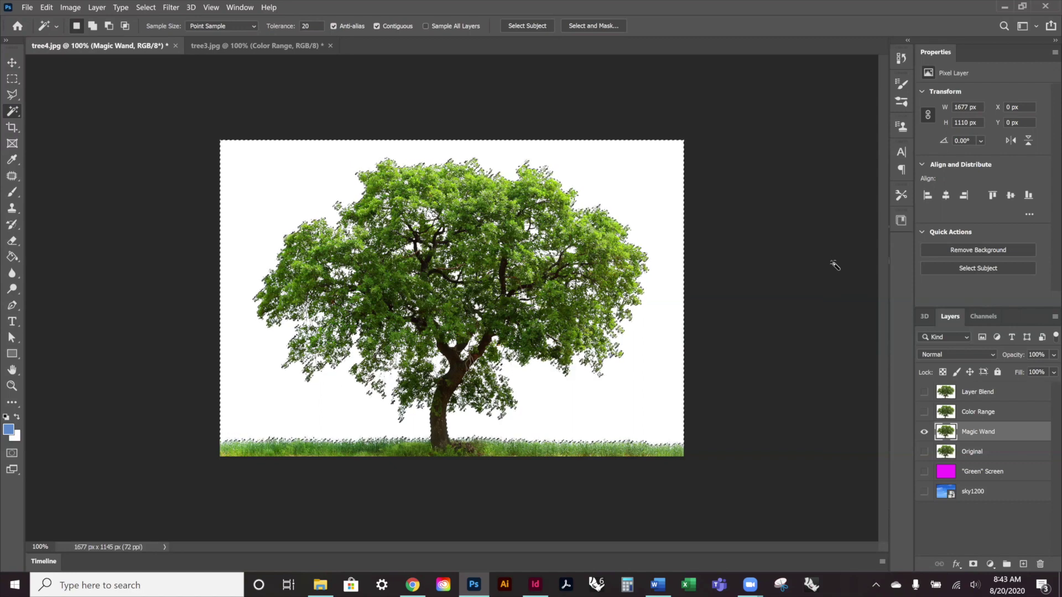
key(Delete)
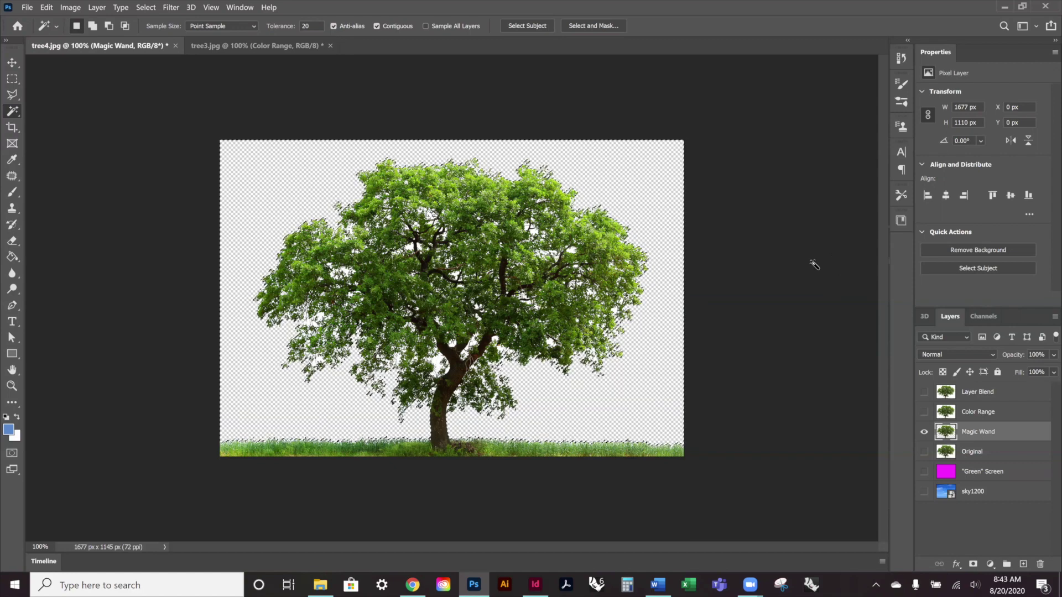
key(ctrl+d)
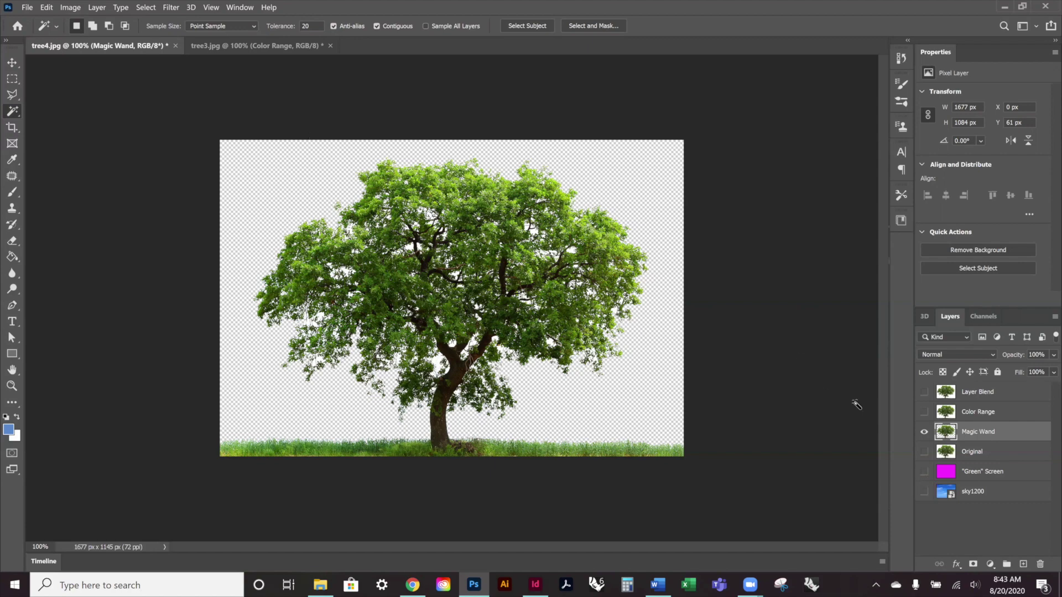
Step: Show the "Green" Screen layer behind the cutout and try selecting individual white gaps inside the tree crown
click(923, 473)
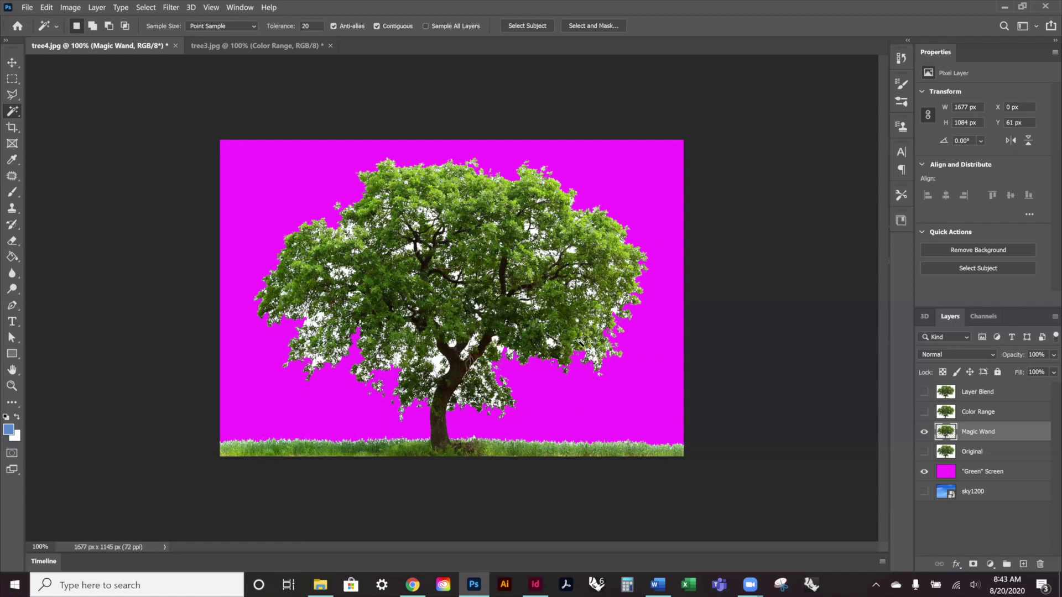
click(440, 366)
click(412, 247)
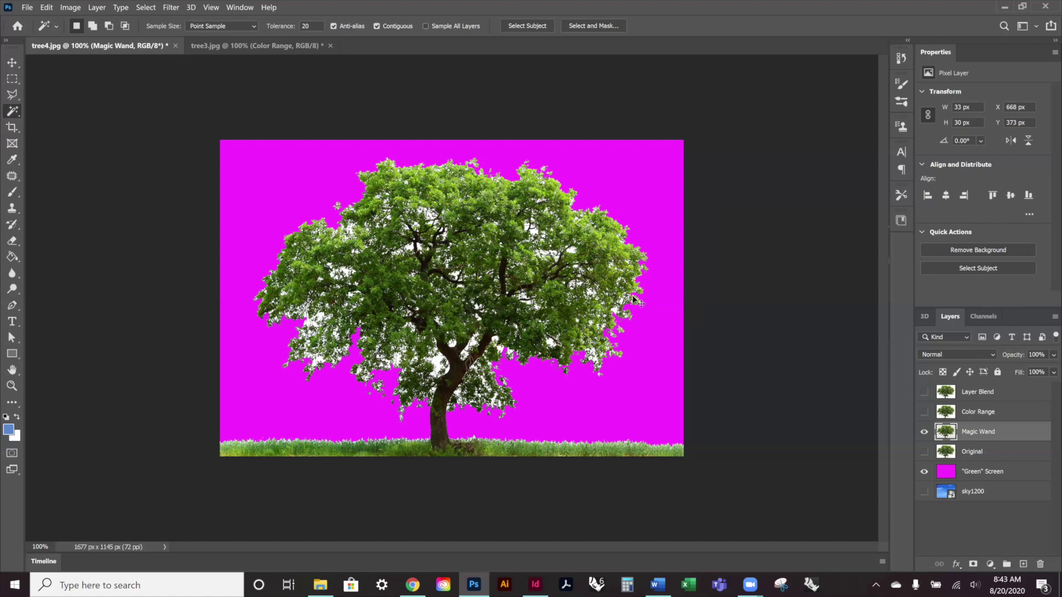
key(ctrl+d)
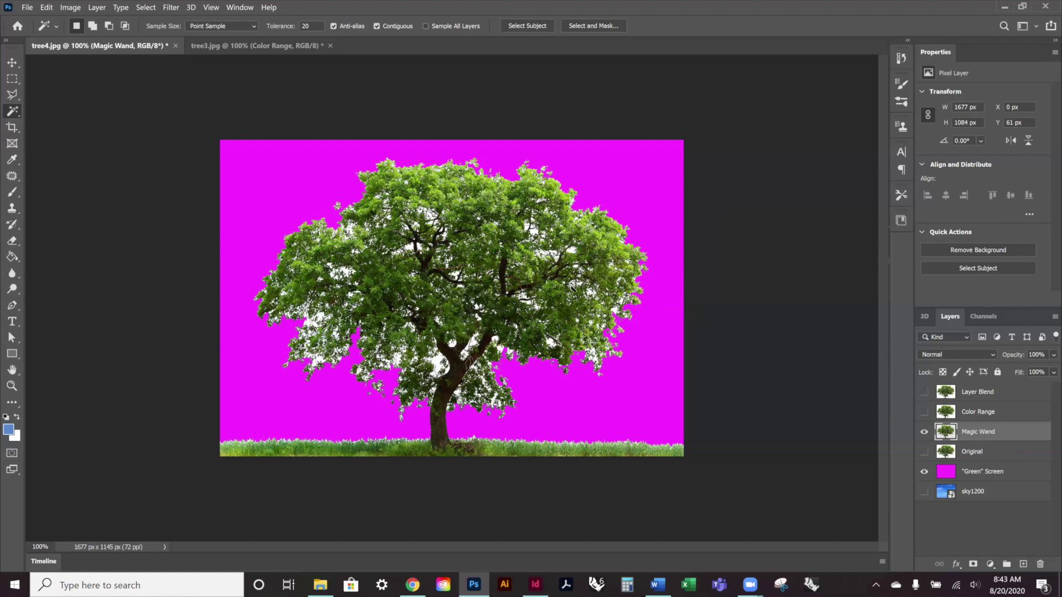
key(ctrl+shift+d)
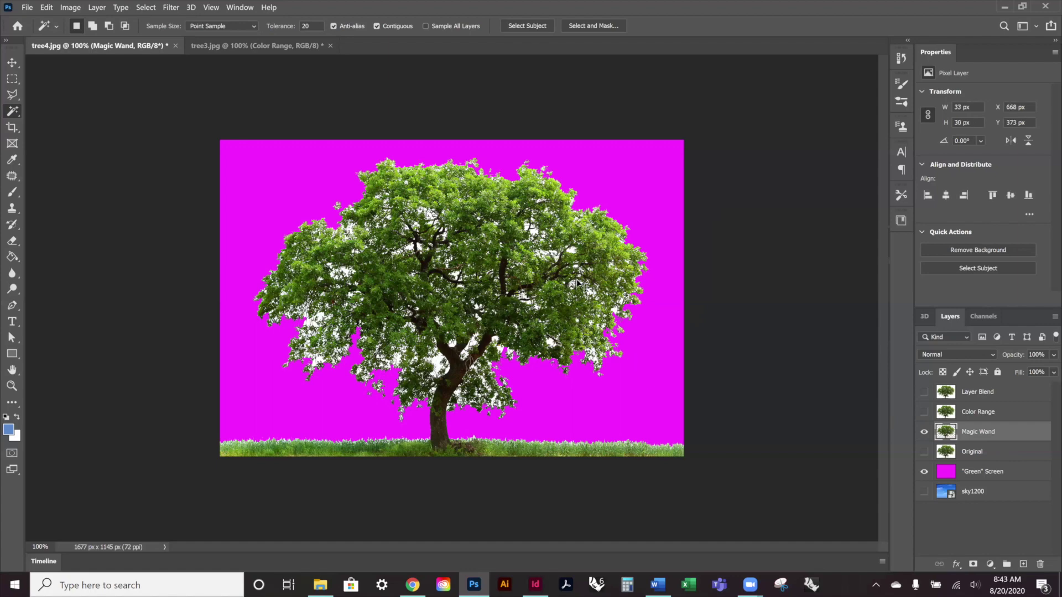
Step: Undo the gap selections, the backdrop display and the deletion of the white background
key(ctrl+z)
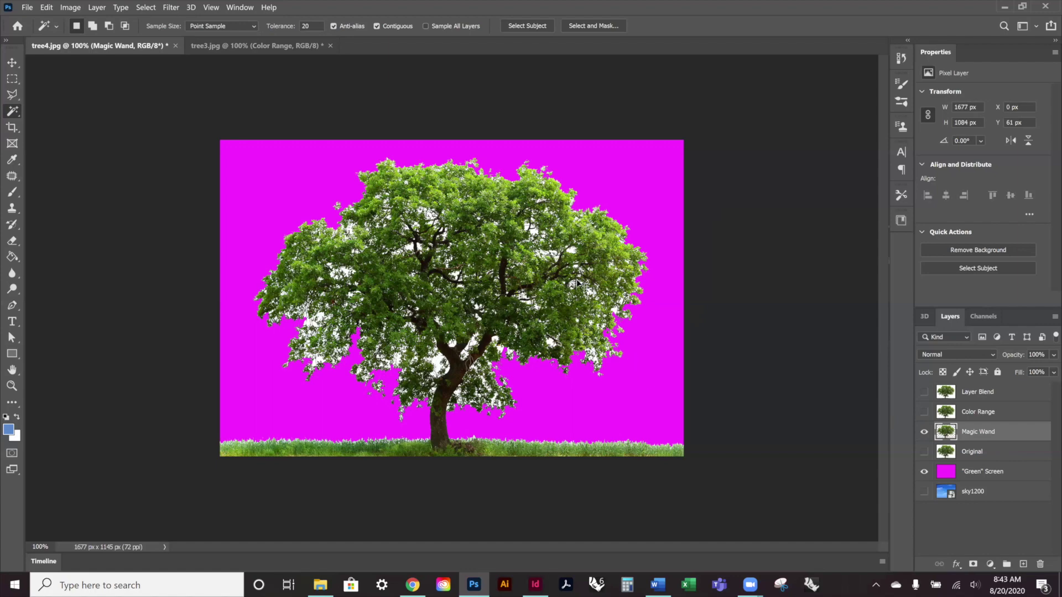
key(ctrl+z)
key(ctrl+z)
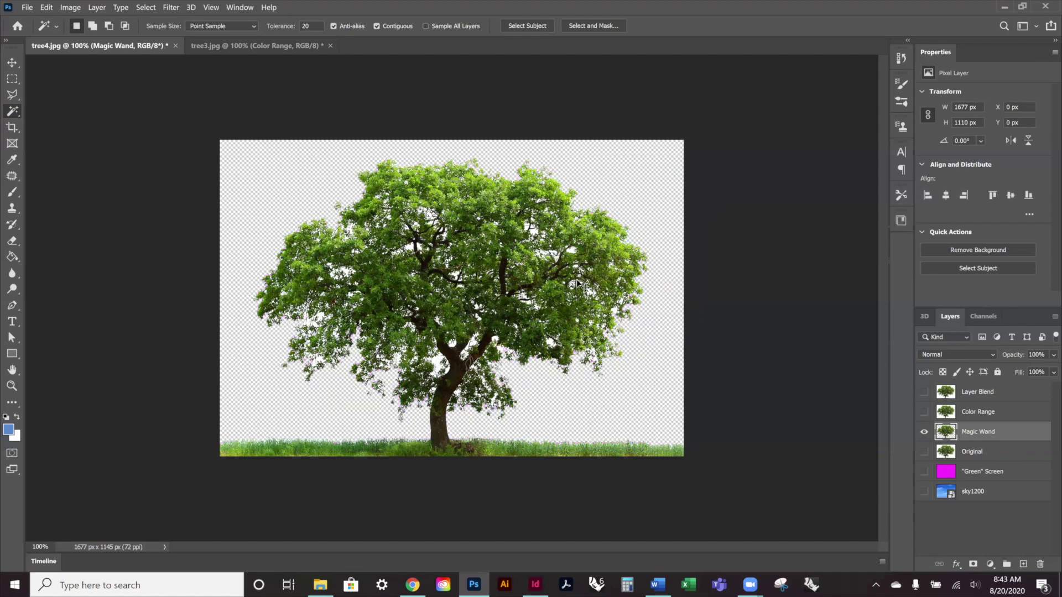
key(ctrl+z)
key(ctrl+z)
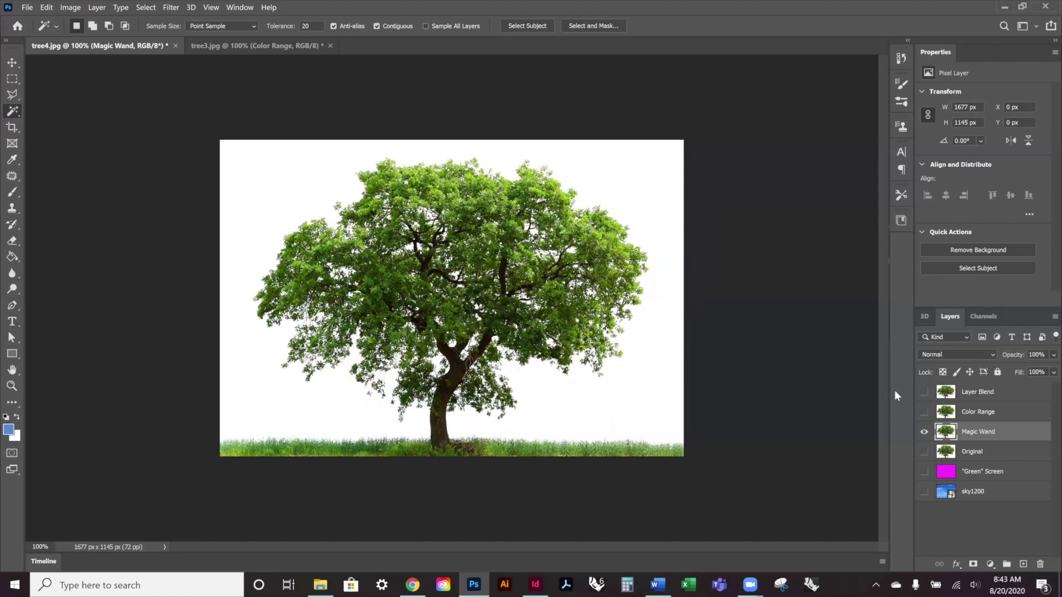
Step: Show the "Green" Screen layer as the backdrop beneath the visible Magic Wand layer
click(924, 471)
click(923, 431)
click(923, 431)
Step: Delete all the white from the Magic Wand layer using a non-contiguous Magic Wand selection at tolerance 40, and clear the selection
click(377, 26)
click(318, 26)
text(4)
click(597, 163)
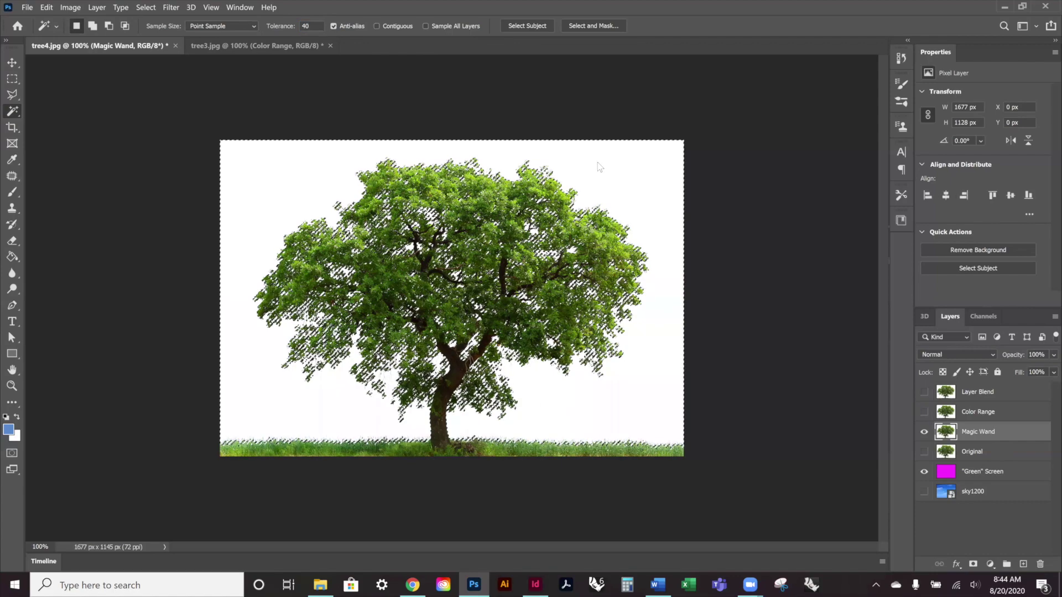
key(Delete)
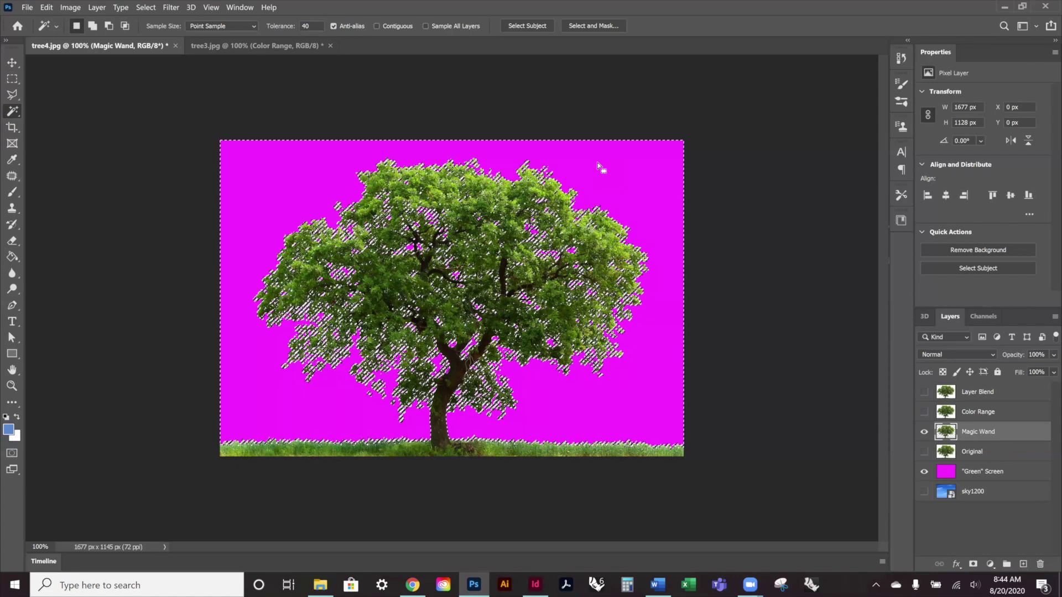
key(ctrl+d)
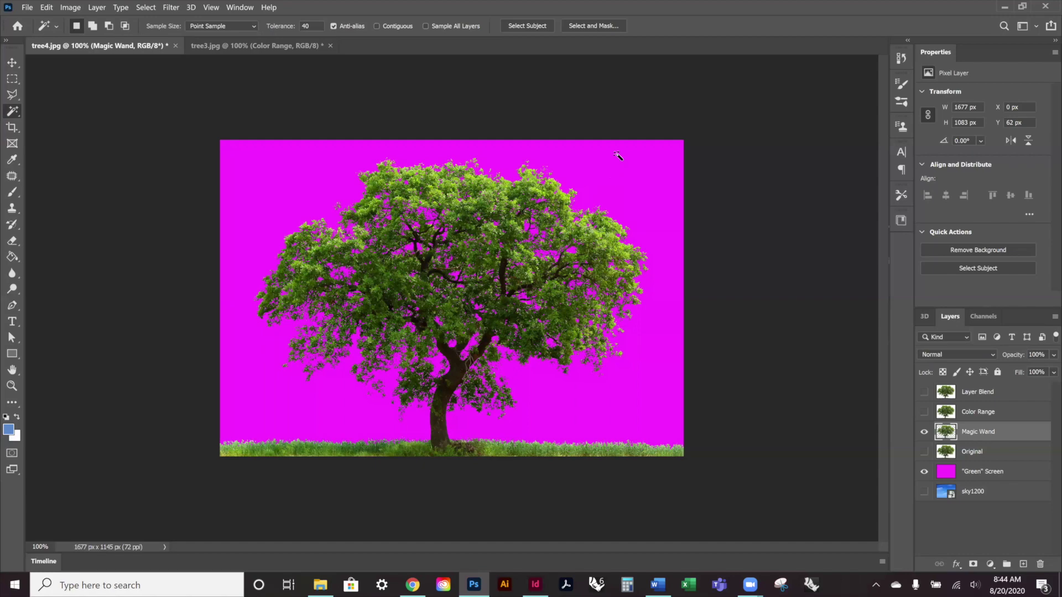
Step: Replace the "Green" Screen backdrop with the sky1200 layer and compare the tree cutout against both backdrops
click(923, 471)
click(923, 491)
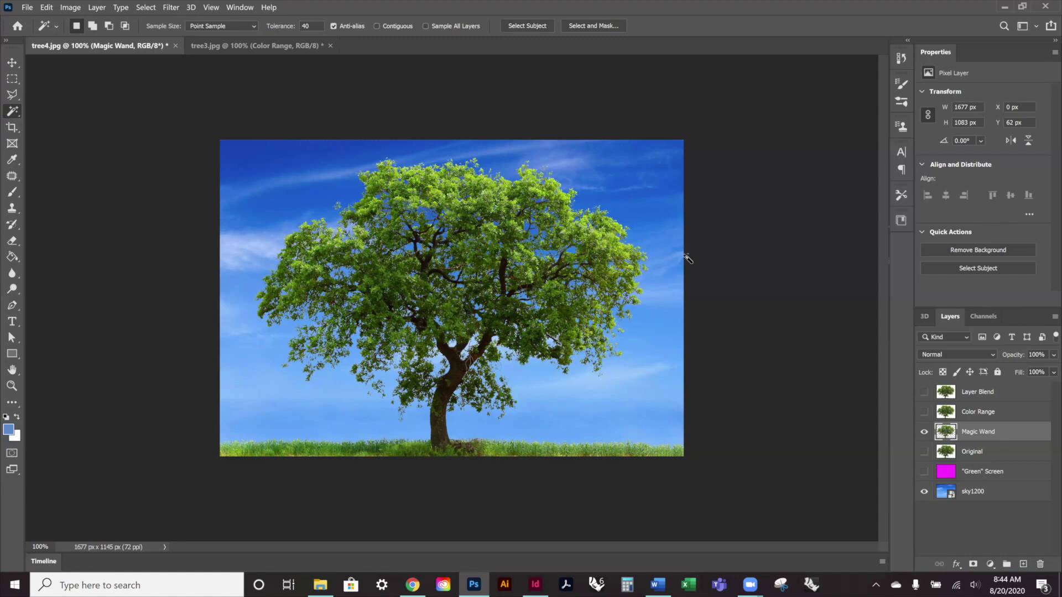
click(1021, 492)
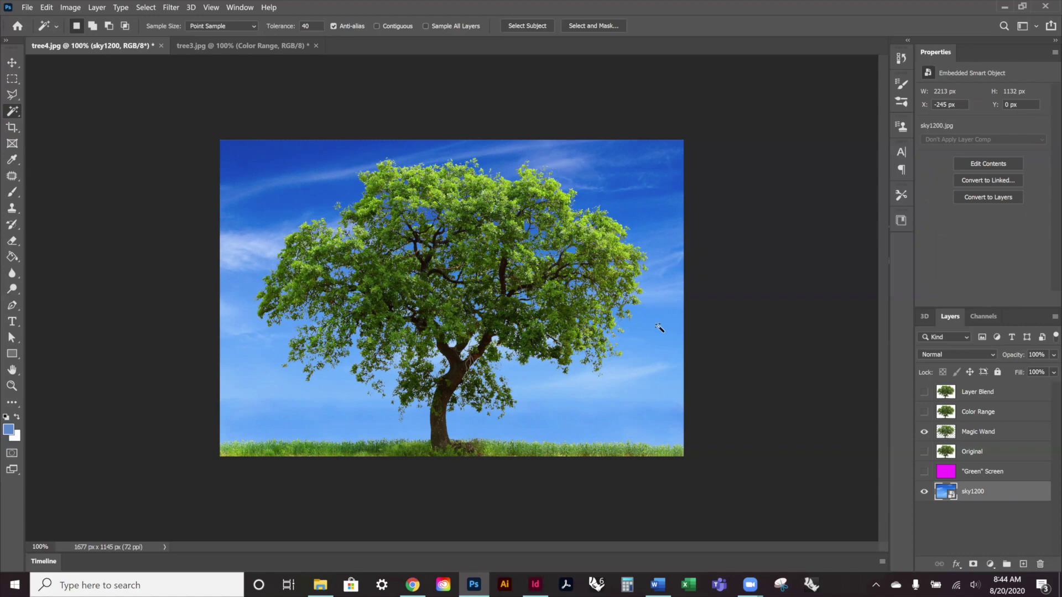
click(925, 472)
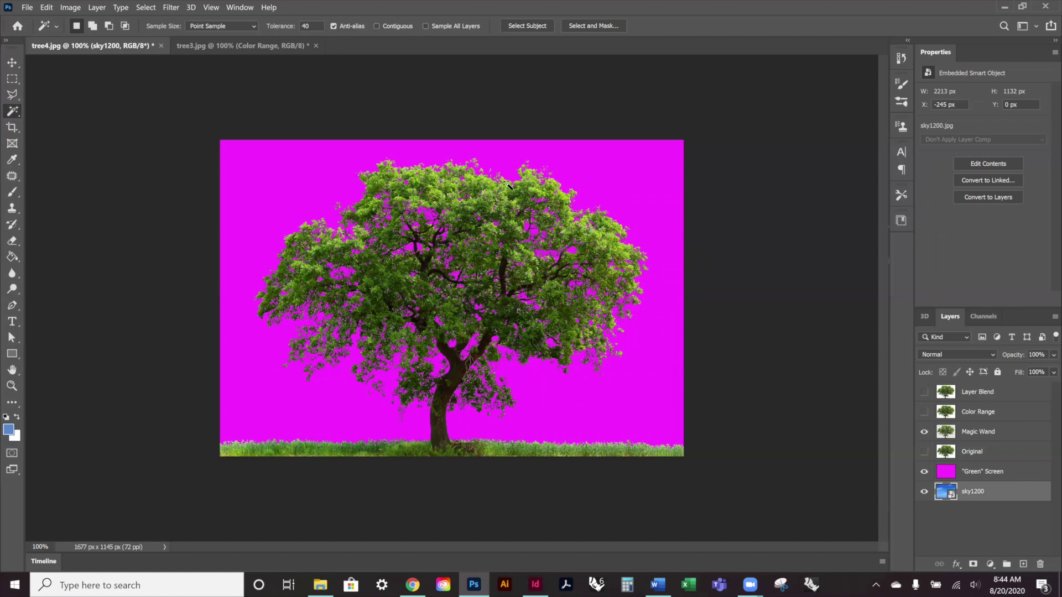
click(924, 472)
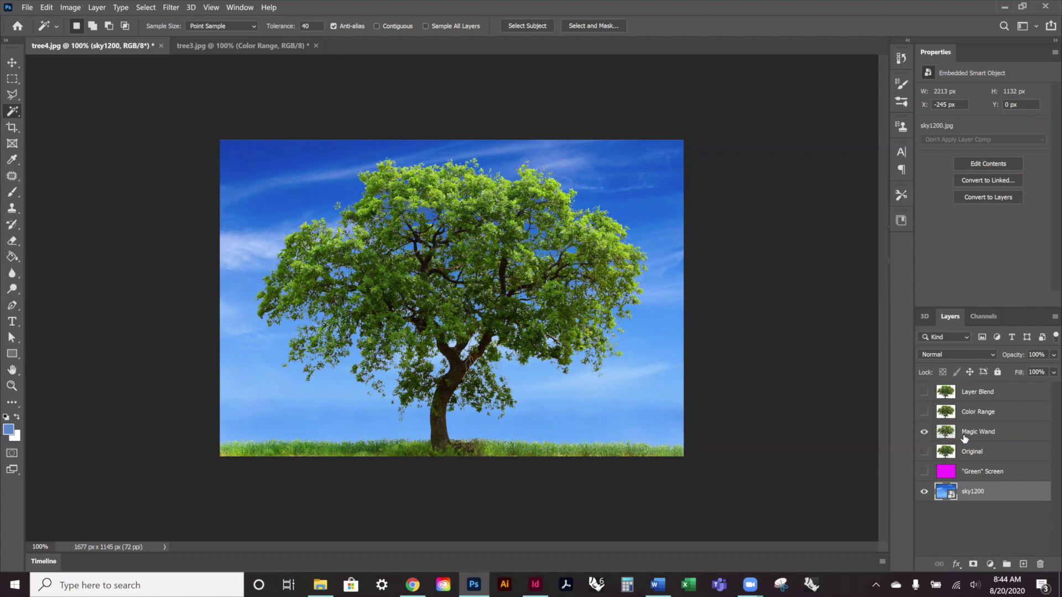
Step: Hide the Magic Wand layer, and make the Color Range layer visible and active
click(923, 432)
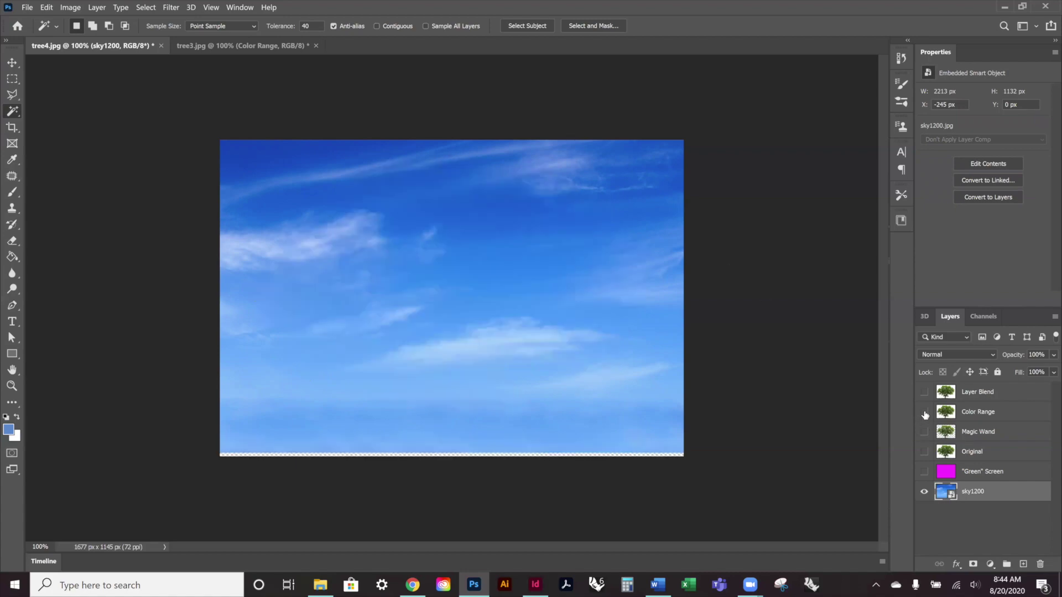
click(924, 412)
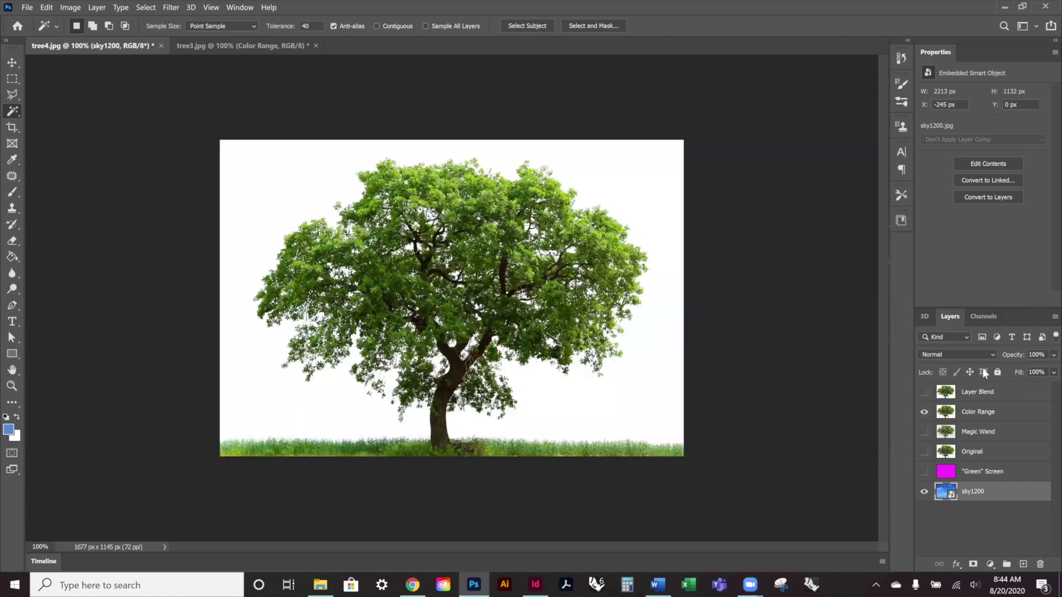
click(998, 413)
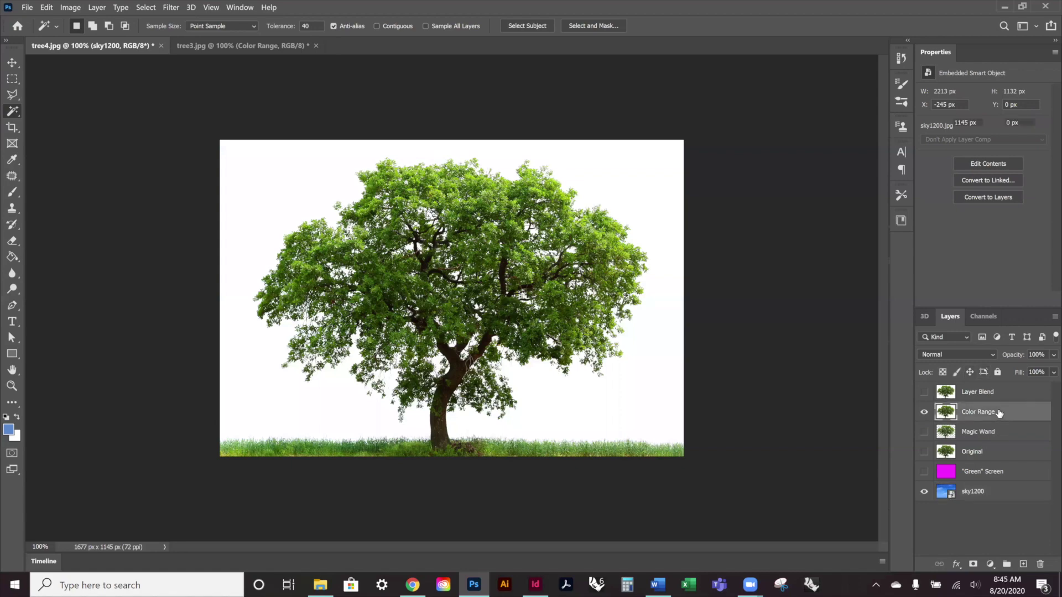
Step: Start a Color Range selection on the active layer and sample the white background
click(144, 7)
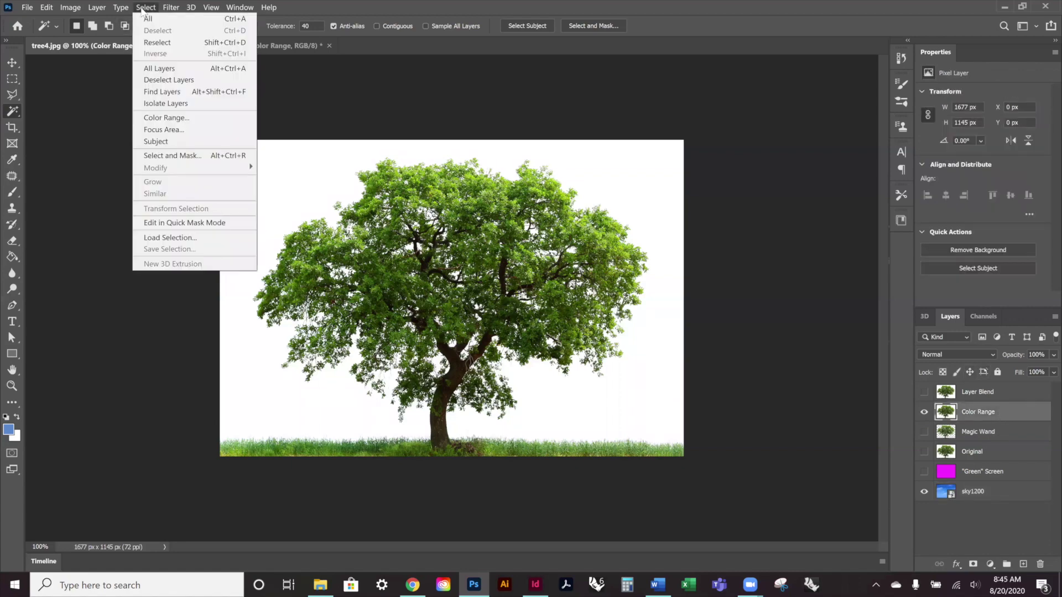
click(154, 119)
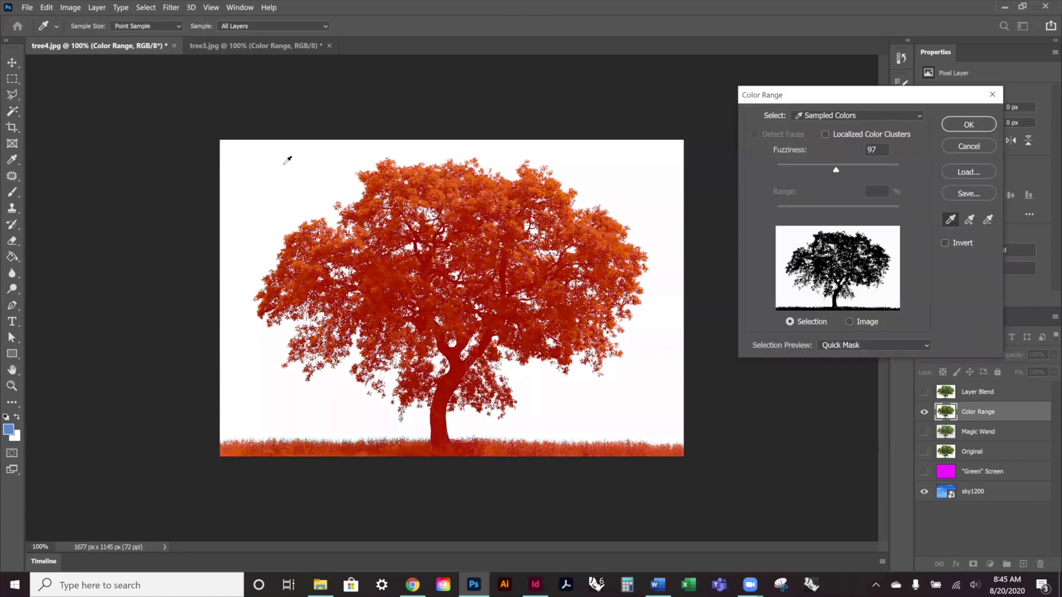
click(671, 155)
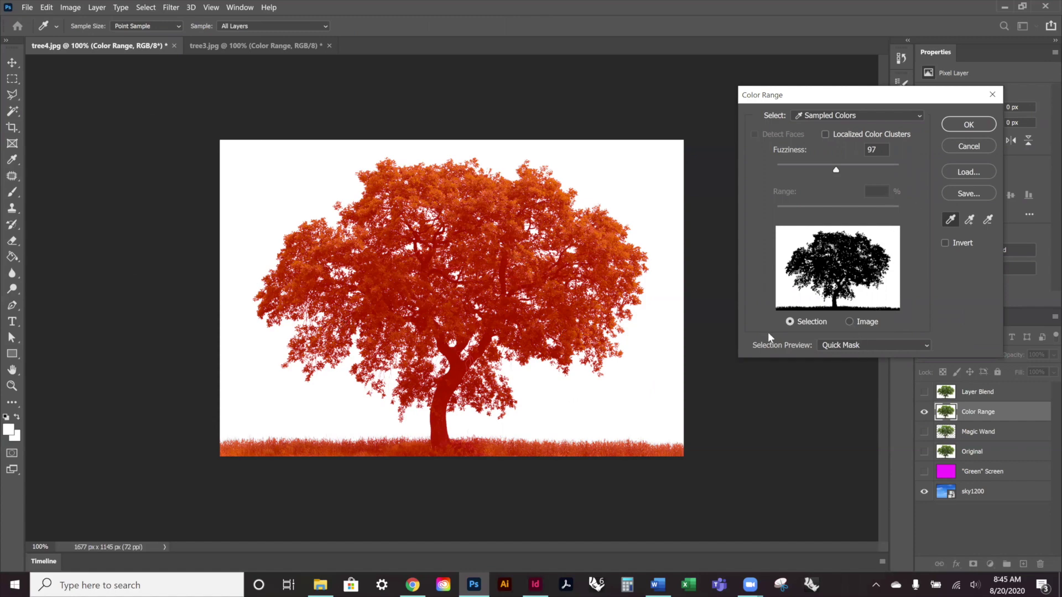
Step: Try the None and Grayscale selection previews for the color range
click(837, 345)
click(850, 359)
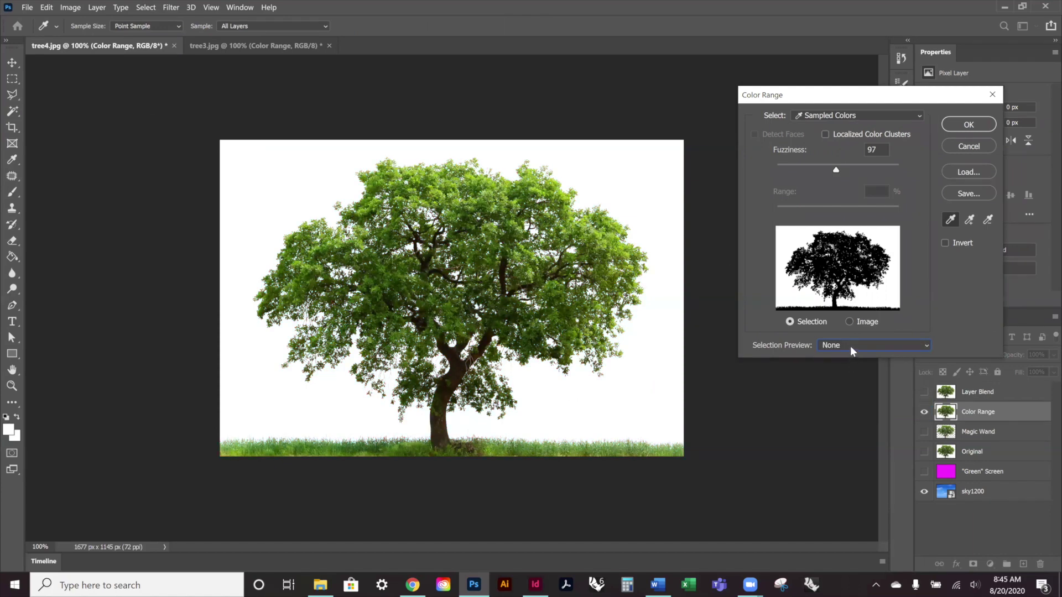
click(850, 346)
click(851, 378)
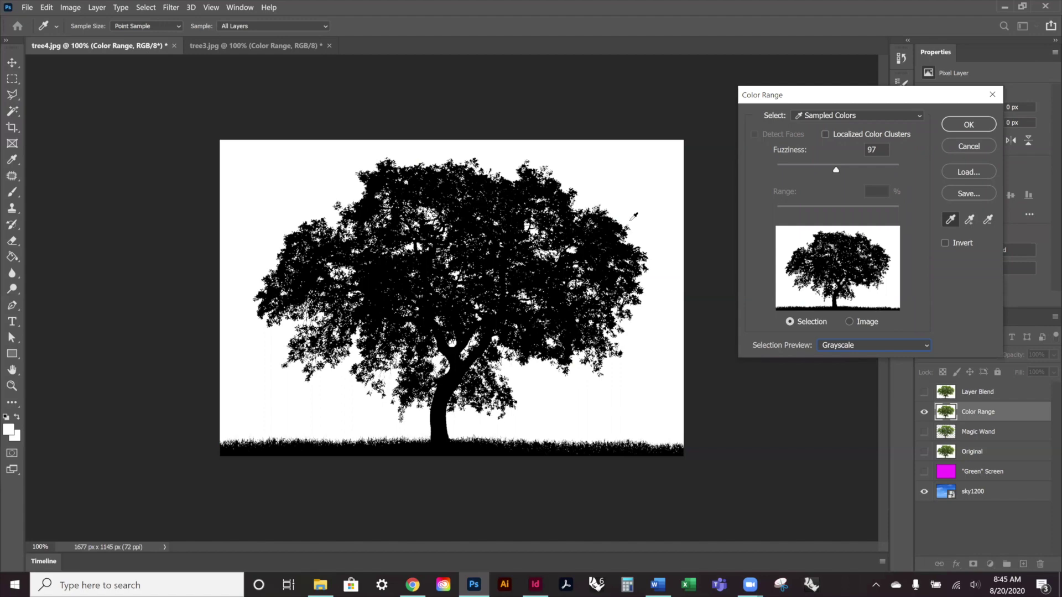
Step: Sample a green from the leaves, resample the white background, and set the fuzziness to 100
click(614, 234)
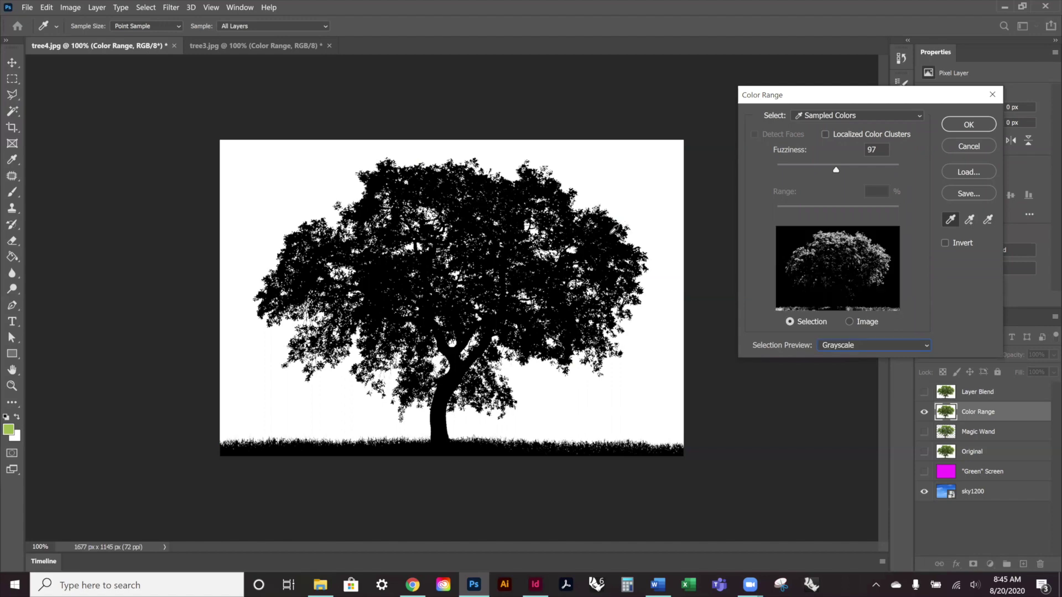
click(623, 176)
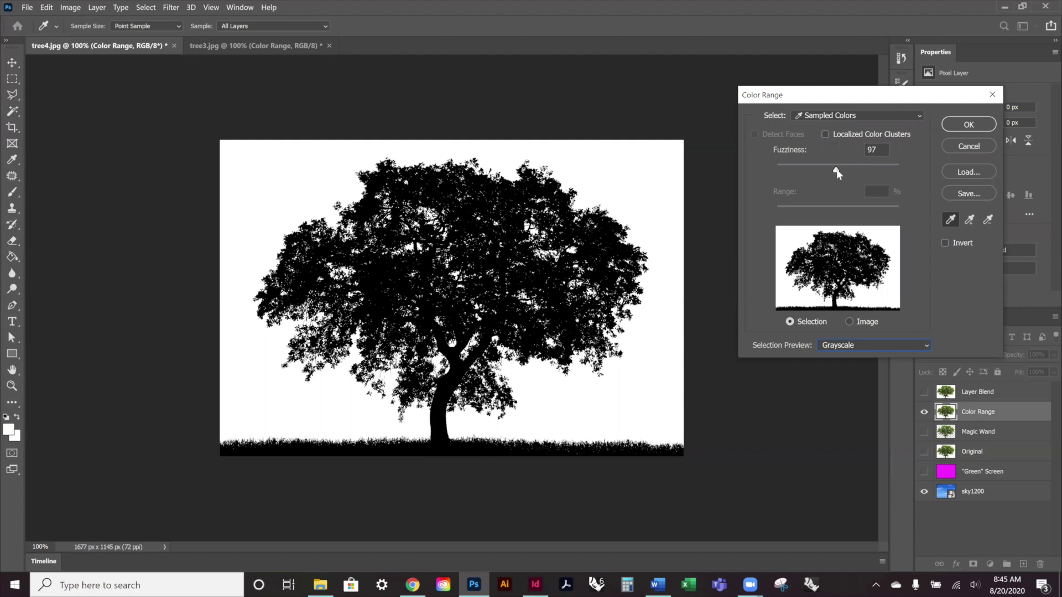
drag(857, 169, 832, 184)
drag(836, 185, 837, 185)
Step: Set the selection preview to Quick Mask and apply the color range selection with a fuzziness of 91
click(872, 343)
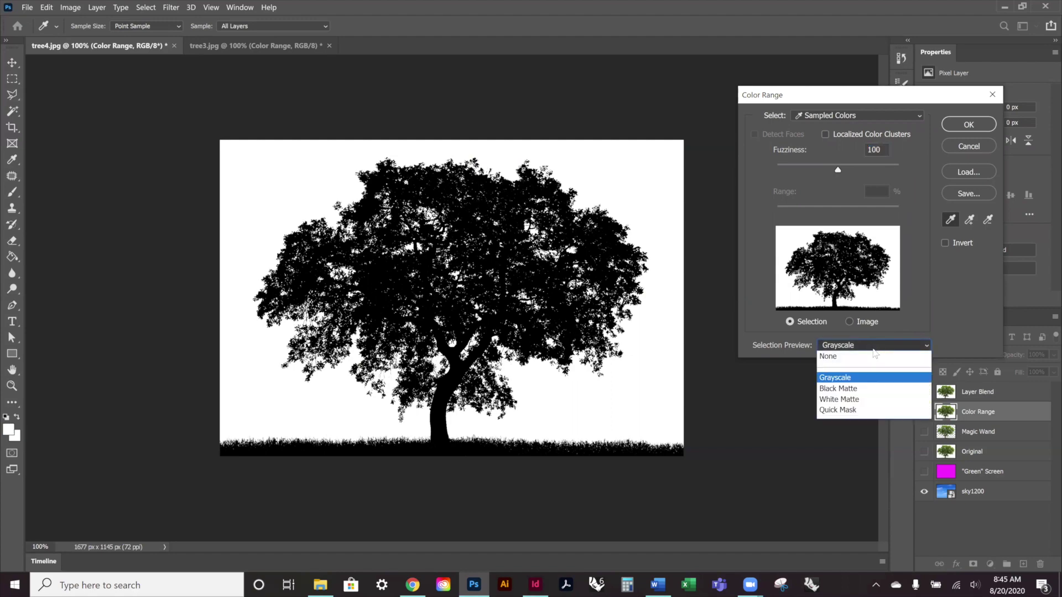
click(852, 410)
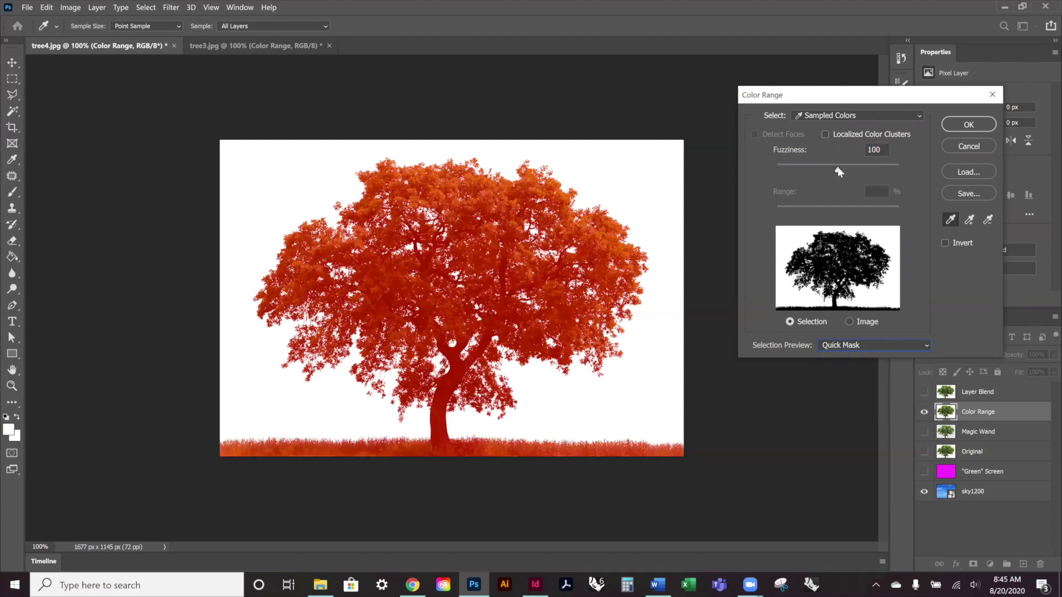
drag(868, 172, 831, 172)
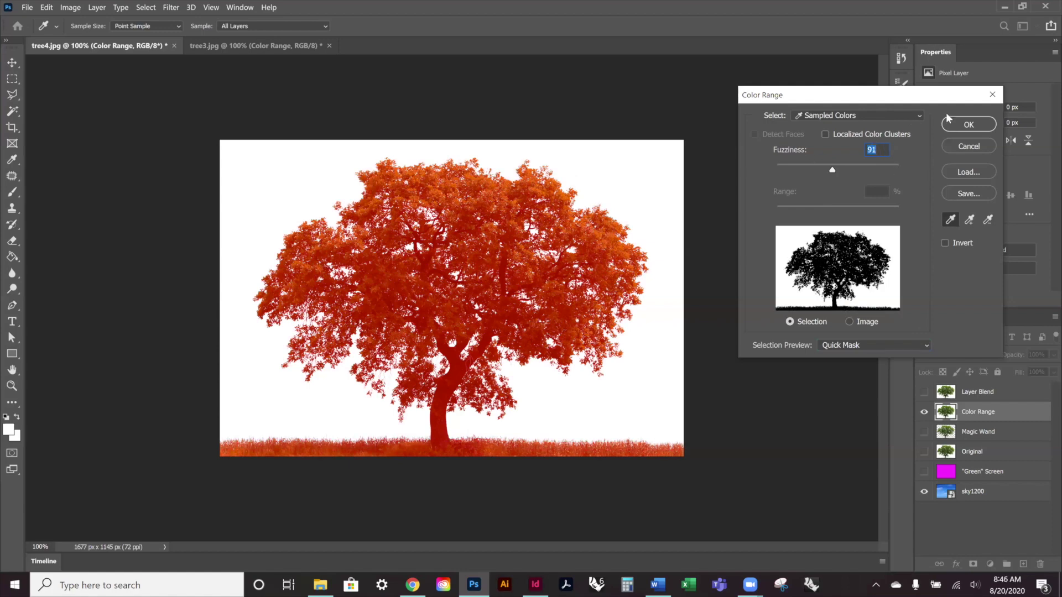
click(968, 125)
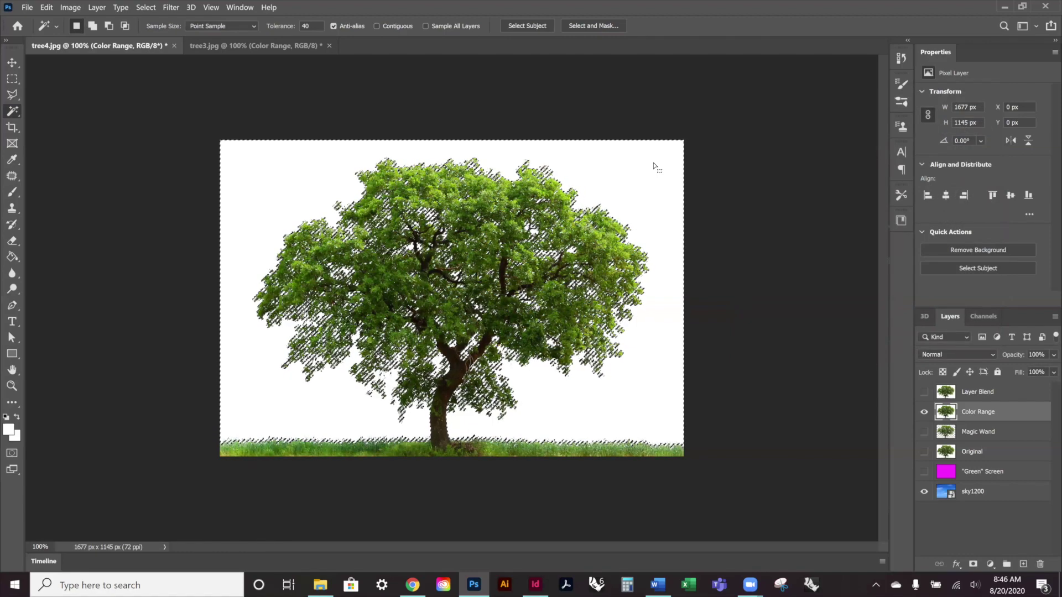
Step: Delete the selected white background from the Color Range layer and clear the selection
key(Delete)
key(ctrl+d)
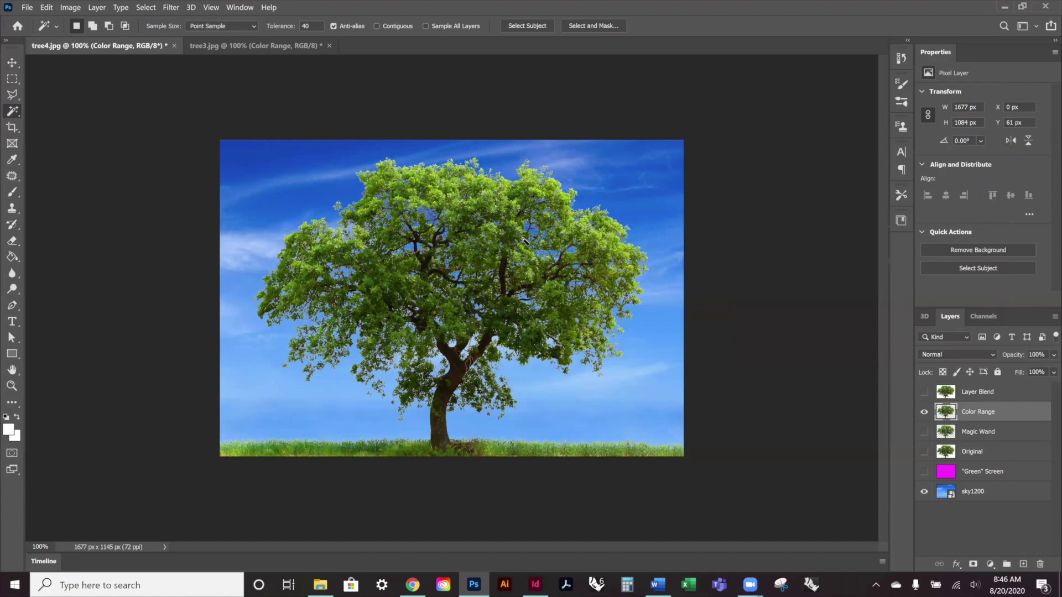
Step: Hide the Color Range layer, show the Layer Blend layer instead, and open its Blending Options beside the tree
click(922, 413)
click(924, 392)
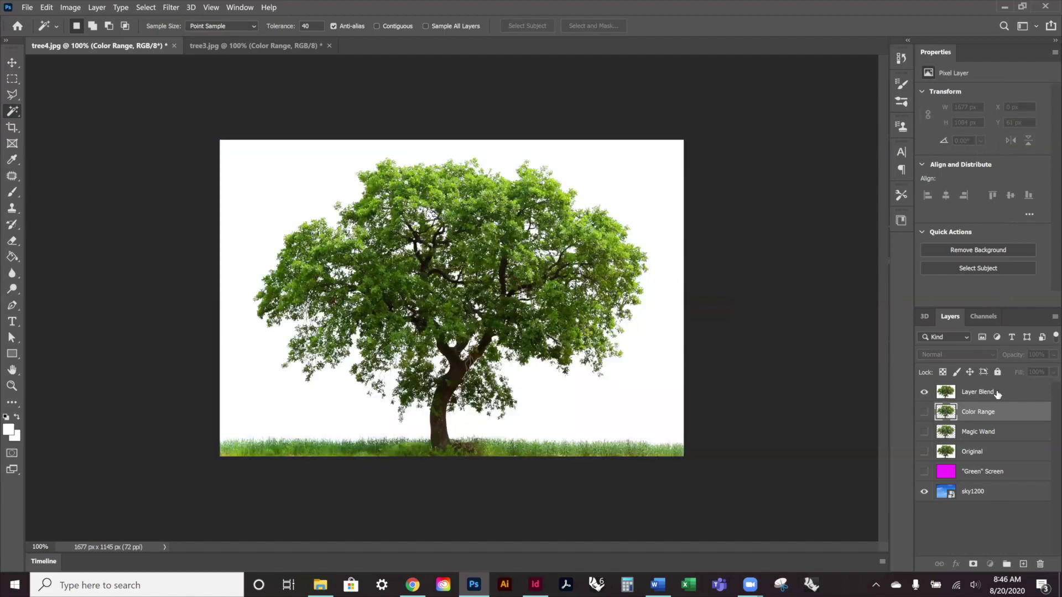
click(997, 393)
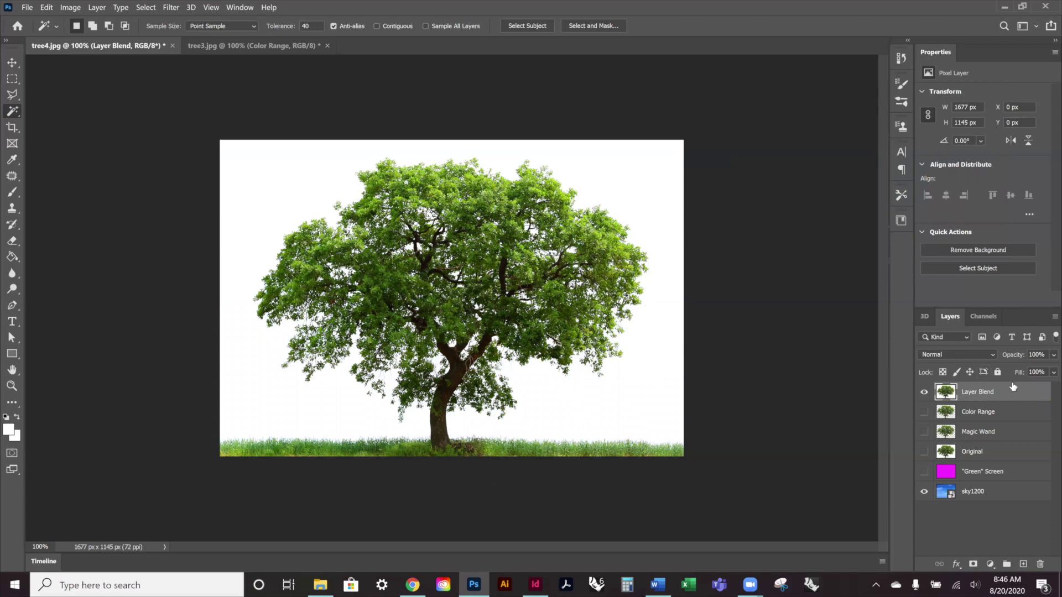
click(957, 566)
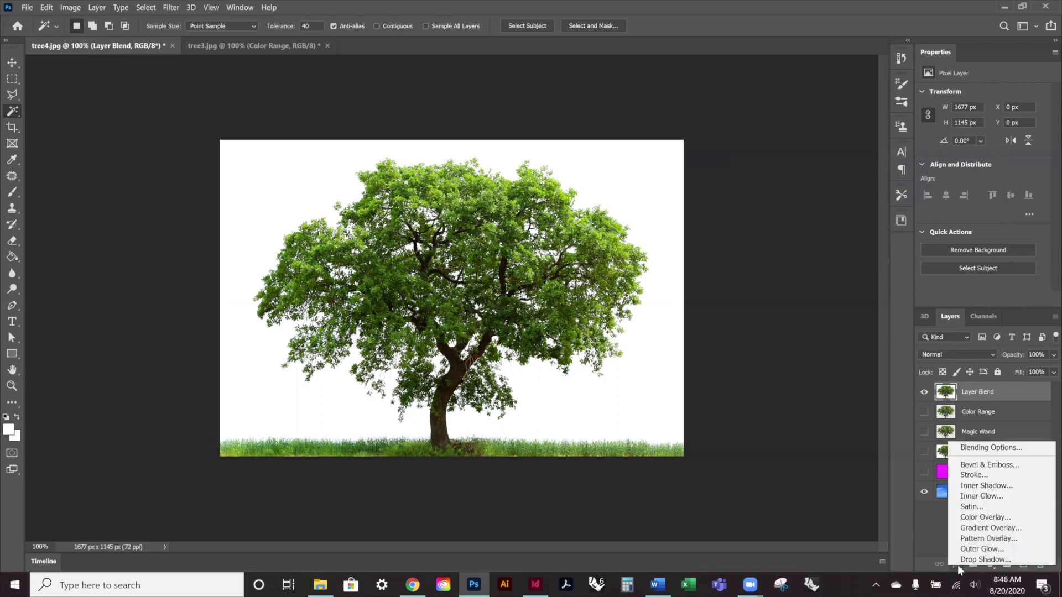
click(985, 452)
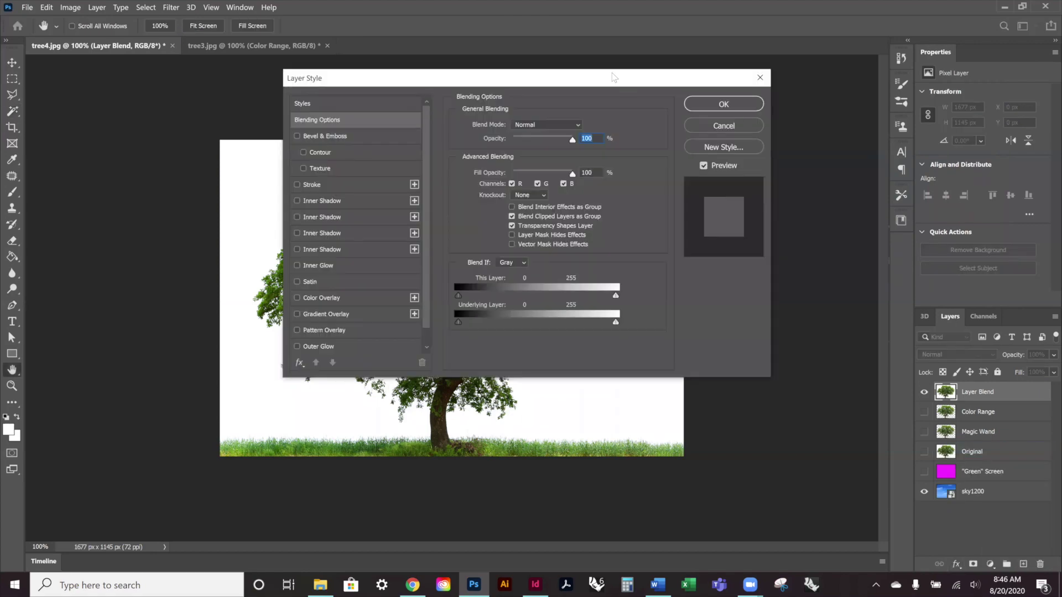
drag(670, 75, 976, 23)
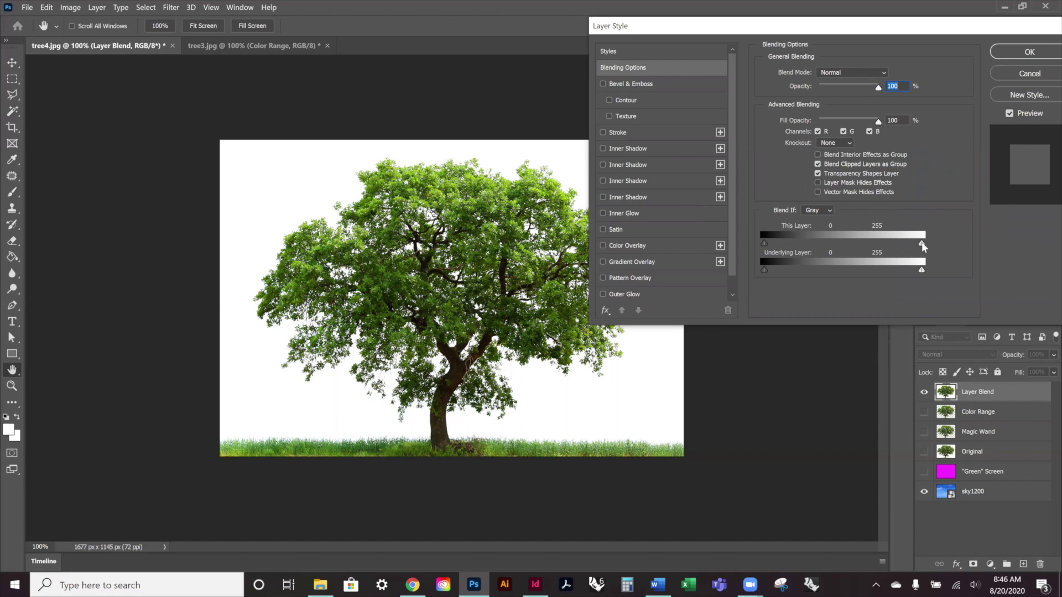
Step: Lower the white Blend If limit for This Layer to 208 to drop out the white background
mouse_move(914, 243)
mouse_down()
mouse_move(869, 246)
mouse_move(894, 245)
mouse_up()
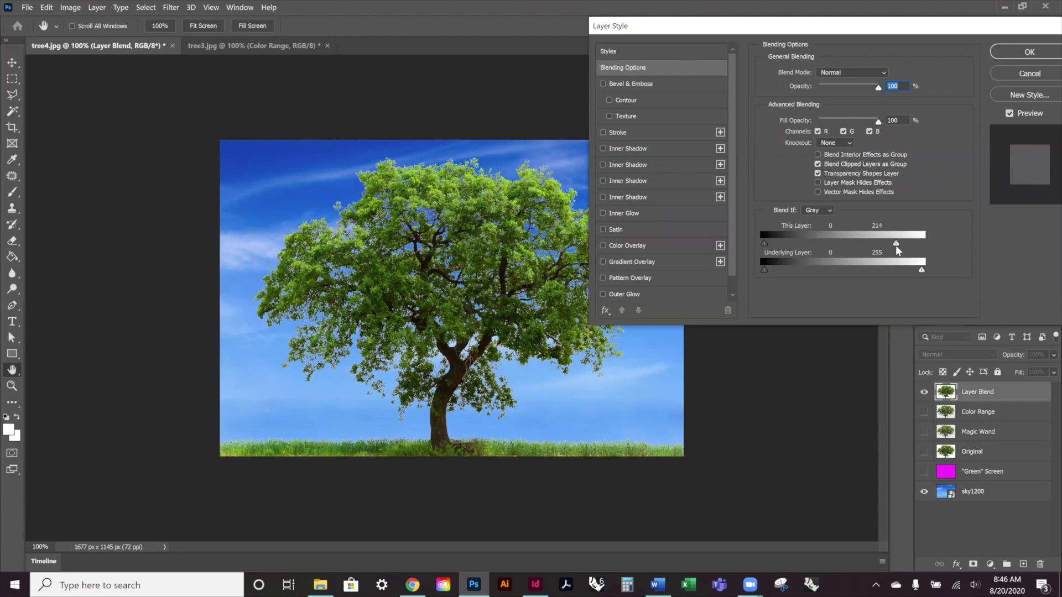
mouse_move(895, 243)
mouse_down()
mouse_move(881, 244)
mouse_move(890, 242)
mouse_up()
mouse_move(881, 244)
mouse_down()
mouse_move(818, 243)
mouse_move(893, 241)
mouse_up()
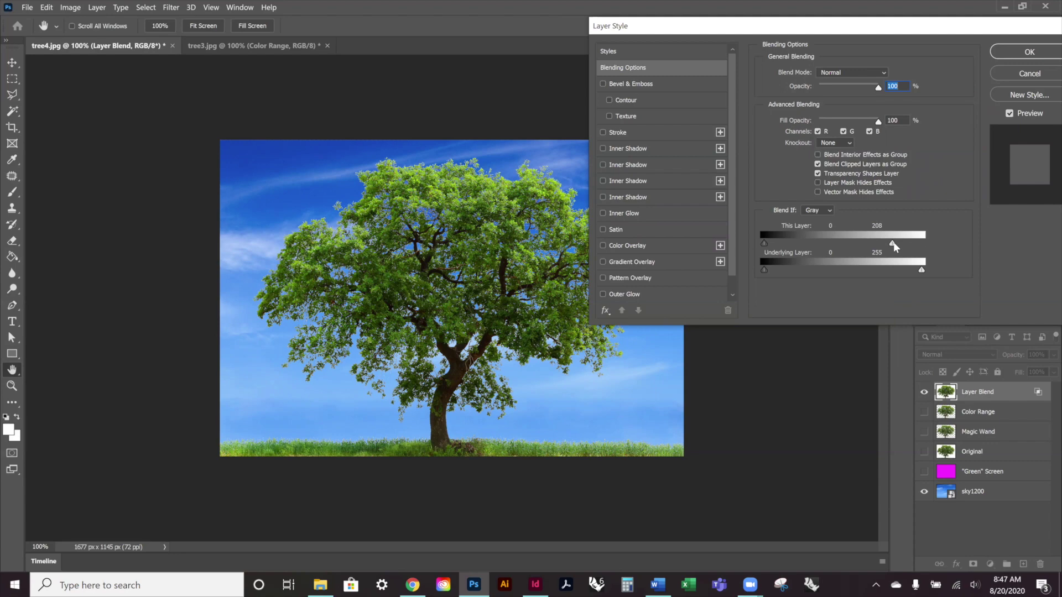
Step: Split the white Blend If limit for This Layer to 173 / 233 and apply the blending options
key(alt)
drag(890, 242, 865, 246)
drag(814, 28, 884, 43)
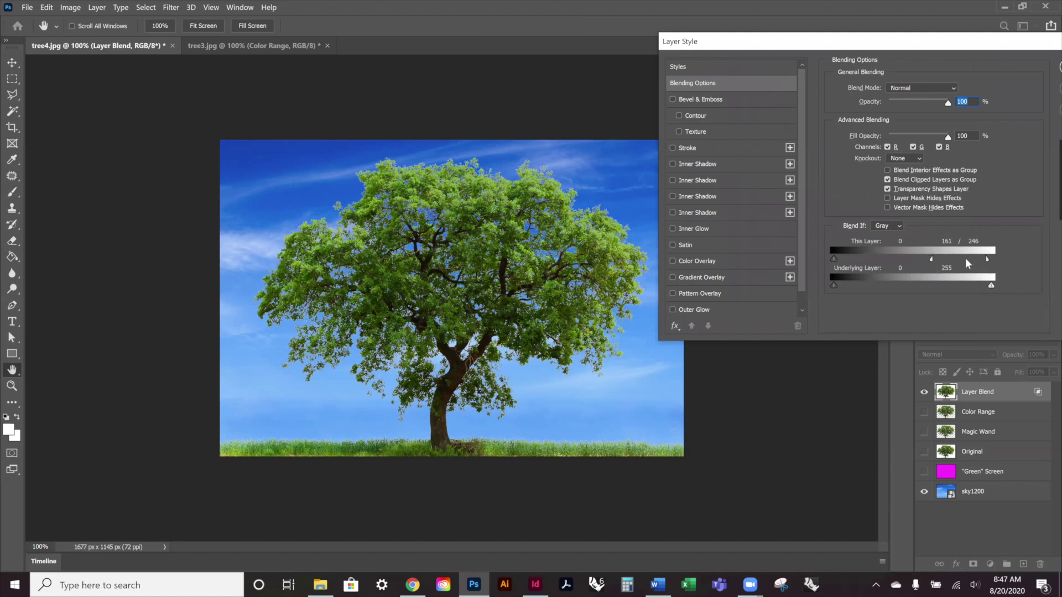
drag(986, 258, 968, 259)
drag(841, 47, 688, 108)
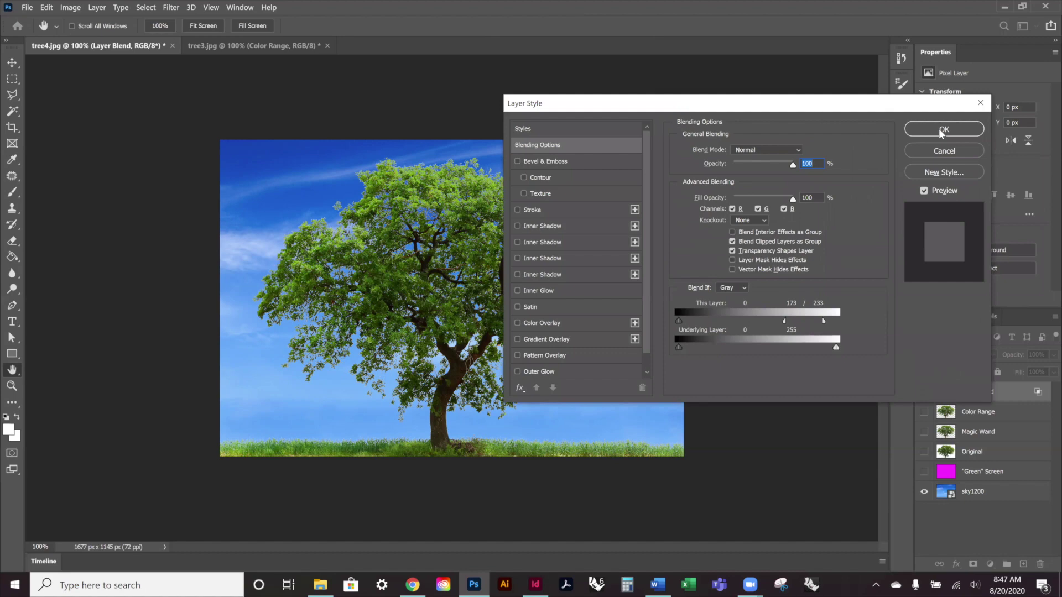
click(943, 130)
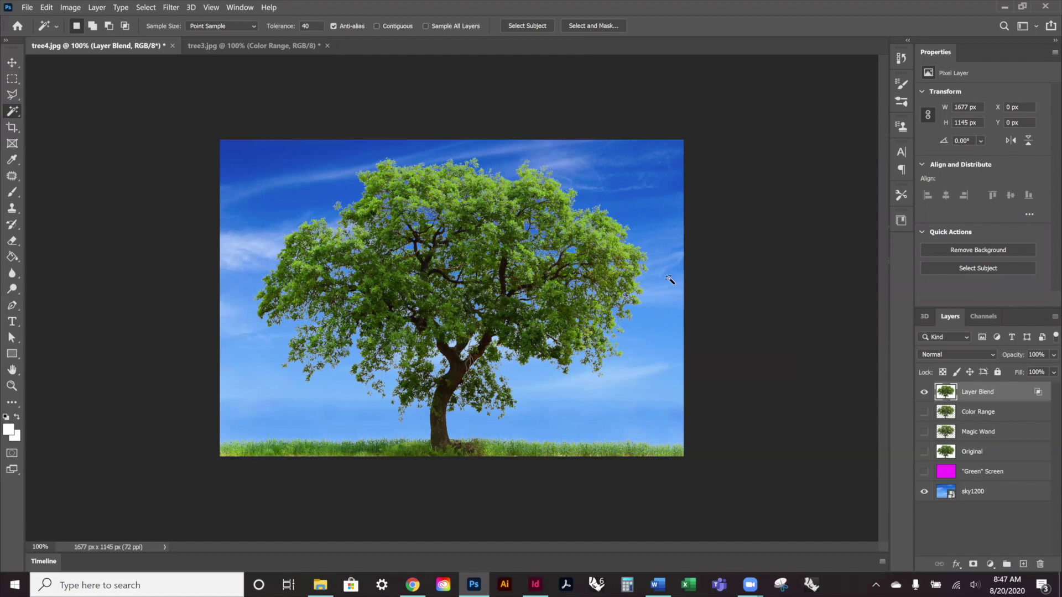
Step: Switch to the tree3.jpg document
click(284, 45)
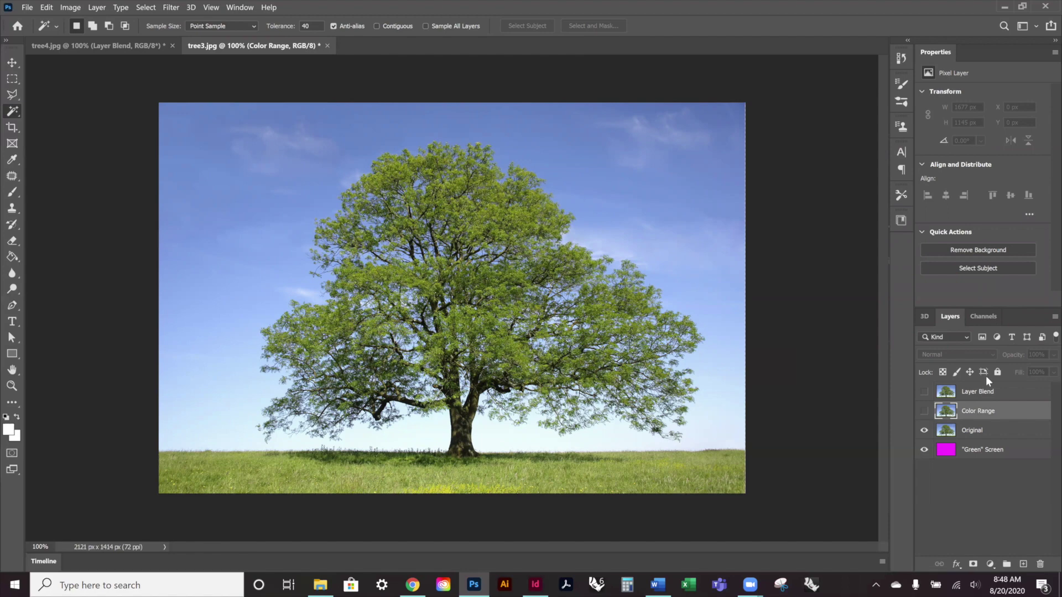
Step: Try selecting the whole sky on the Original layer by adding Magic Wand selections, then deselect
click(987, 434)
click(682, 181)
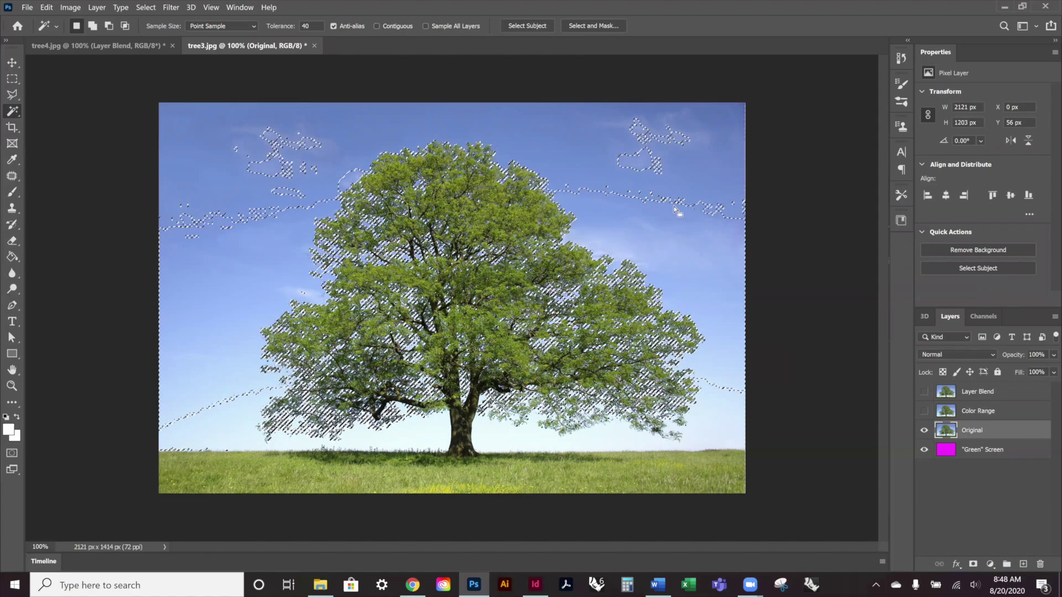
shift+click(676, 154)
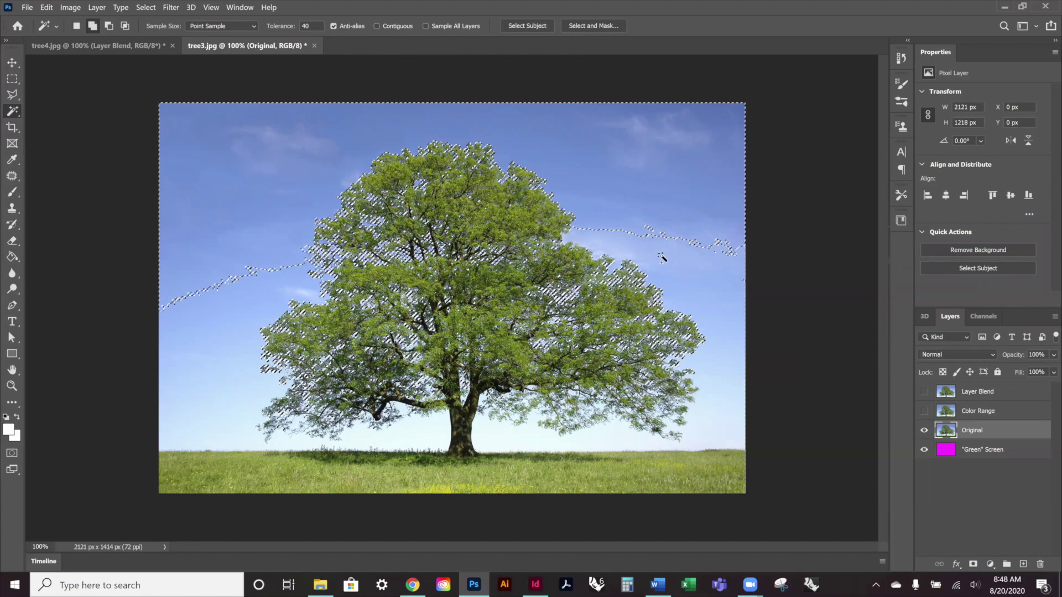
shift+click(662, 257)
shift+click(738, 410)
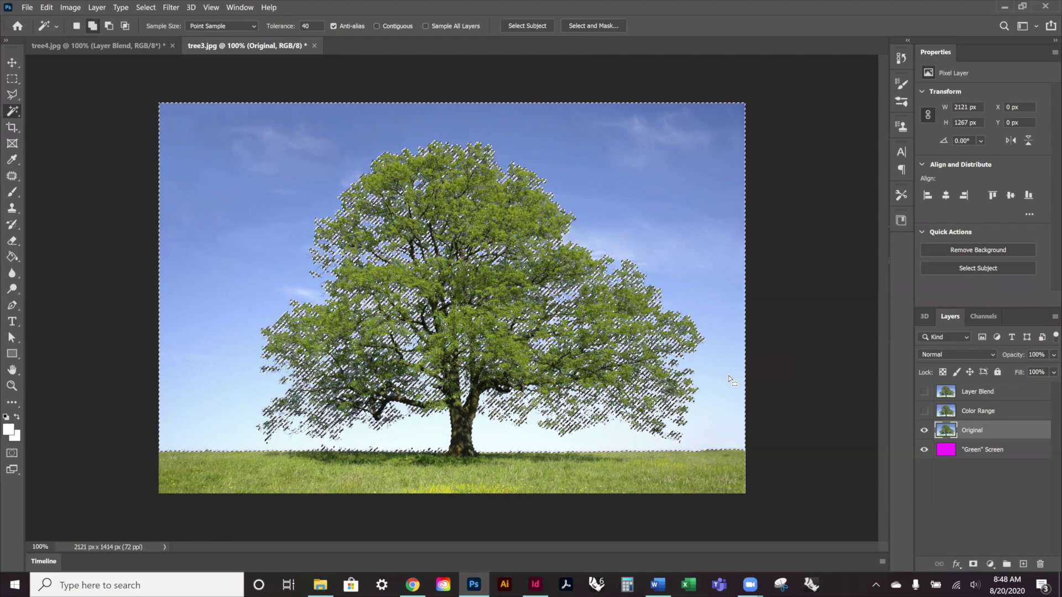
key(ctrl+d)
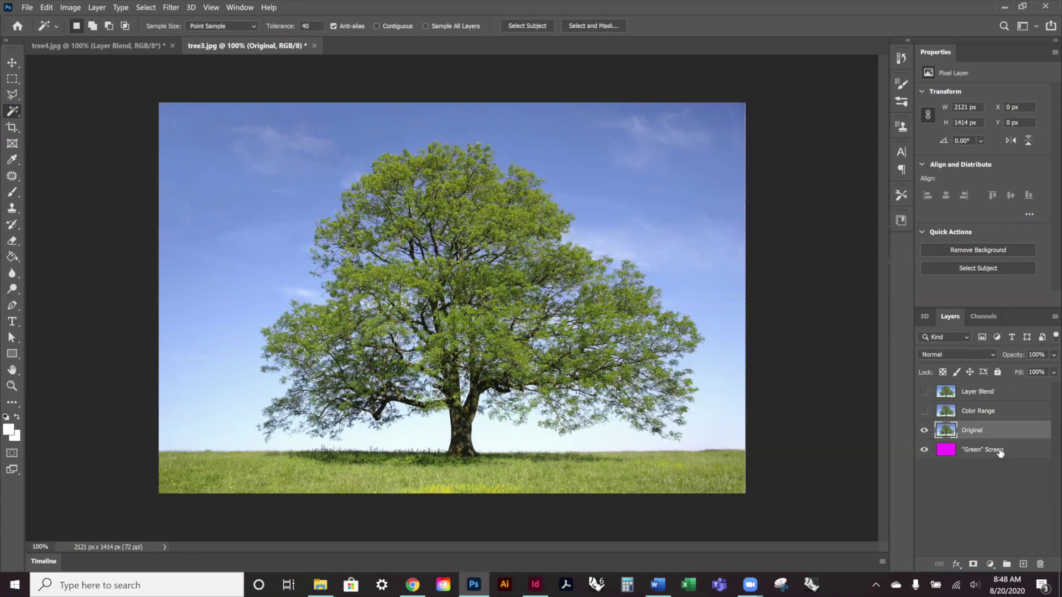
Step: Show the Color Range layer in place of Original and start a Color Range selection on it with the Grayscale preview
click(1002, 414)
click(925, 430)
click(924, 413)
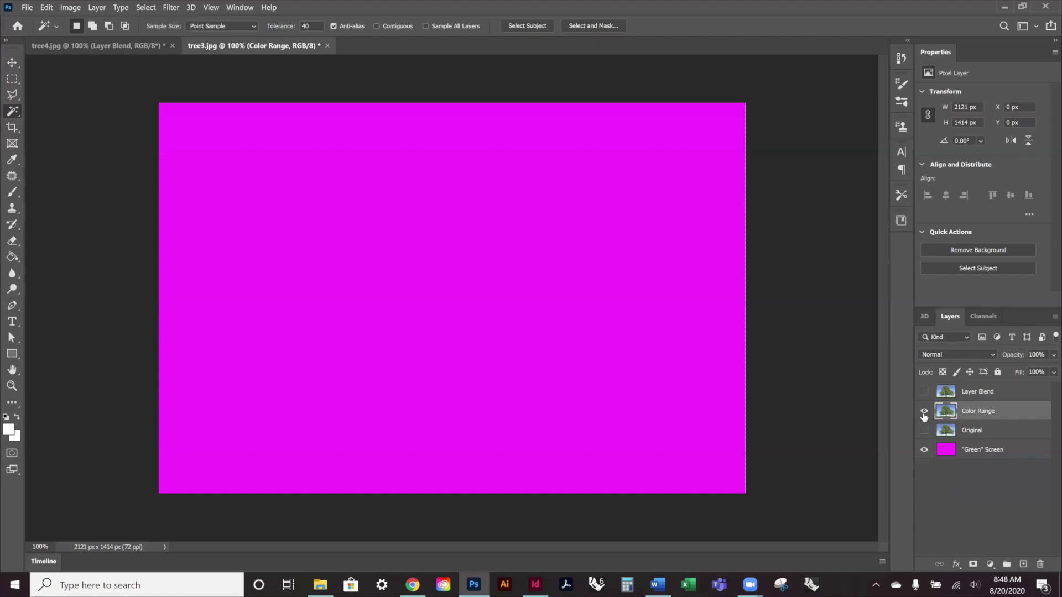
click(149, 9)
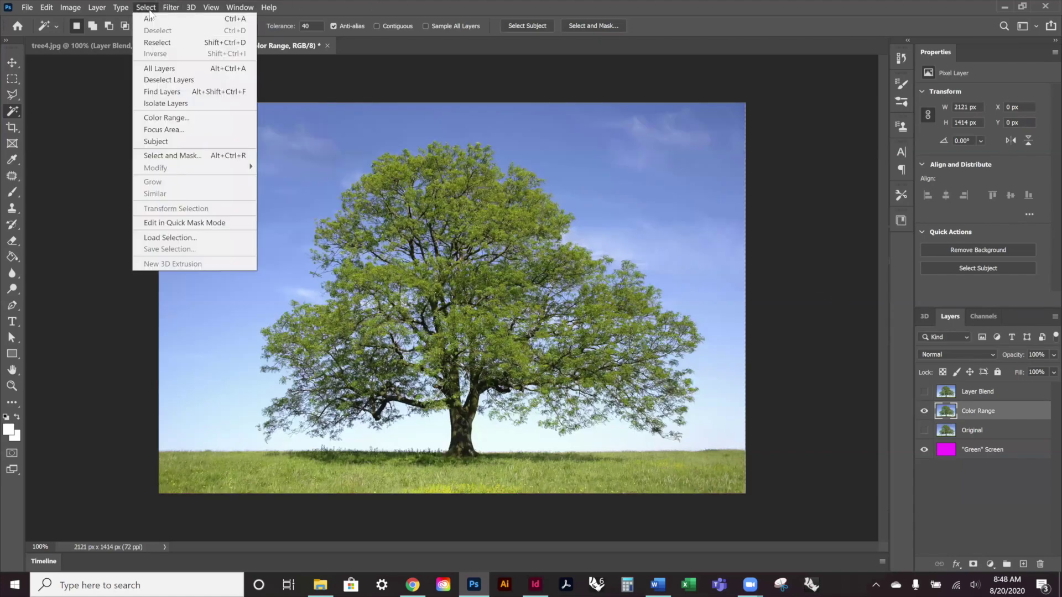
click(184, 120)
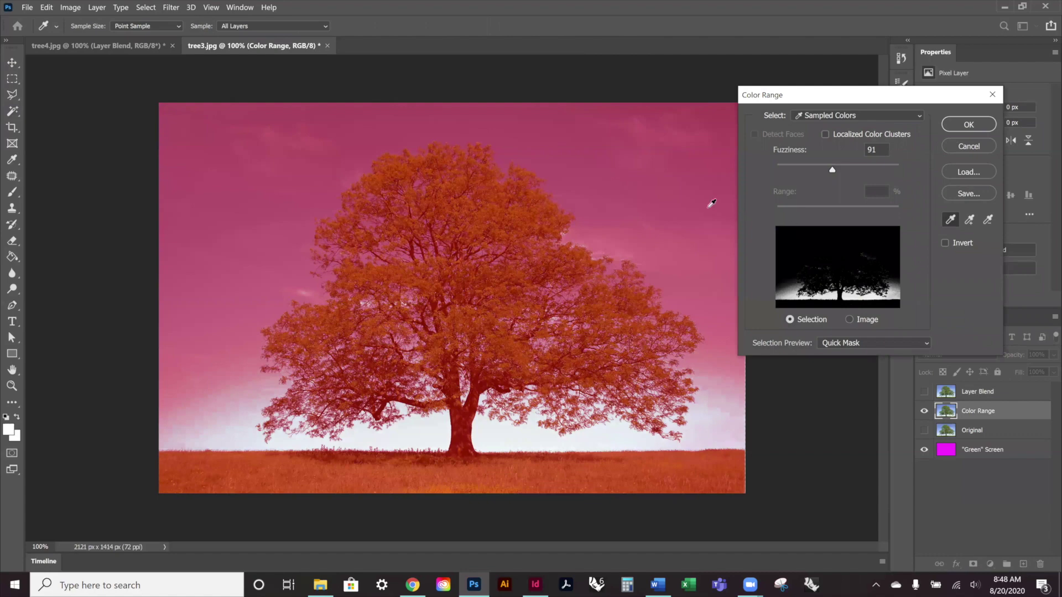
click(861, 344)
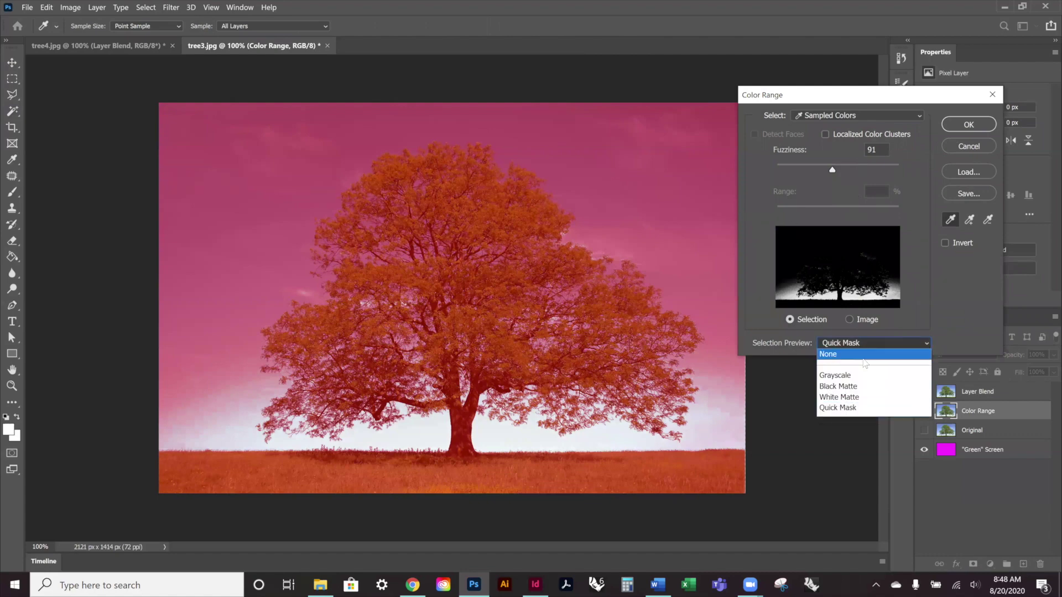
click(852, 362)
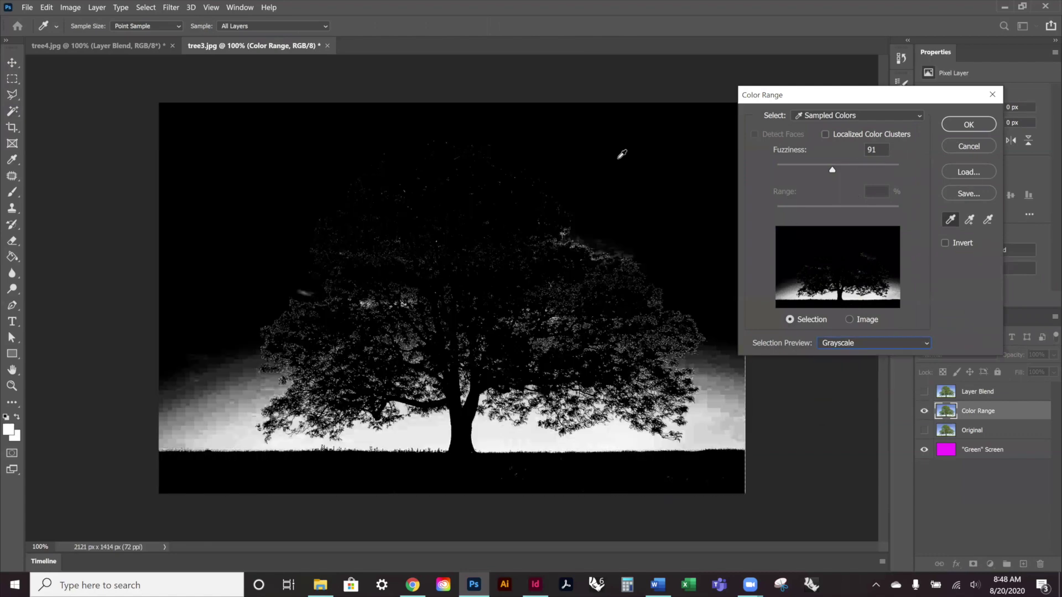
Step: Sample single blues at several spots in the upper and middle sky, ending left of the tree
click(669, 135)
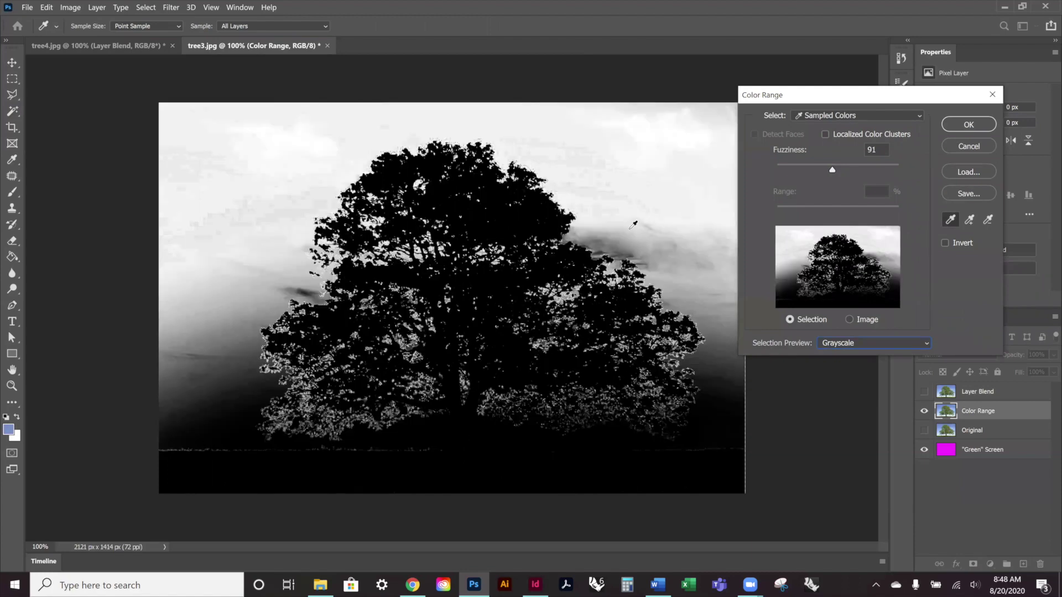
click(683, 117)
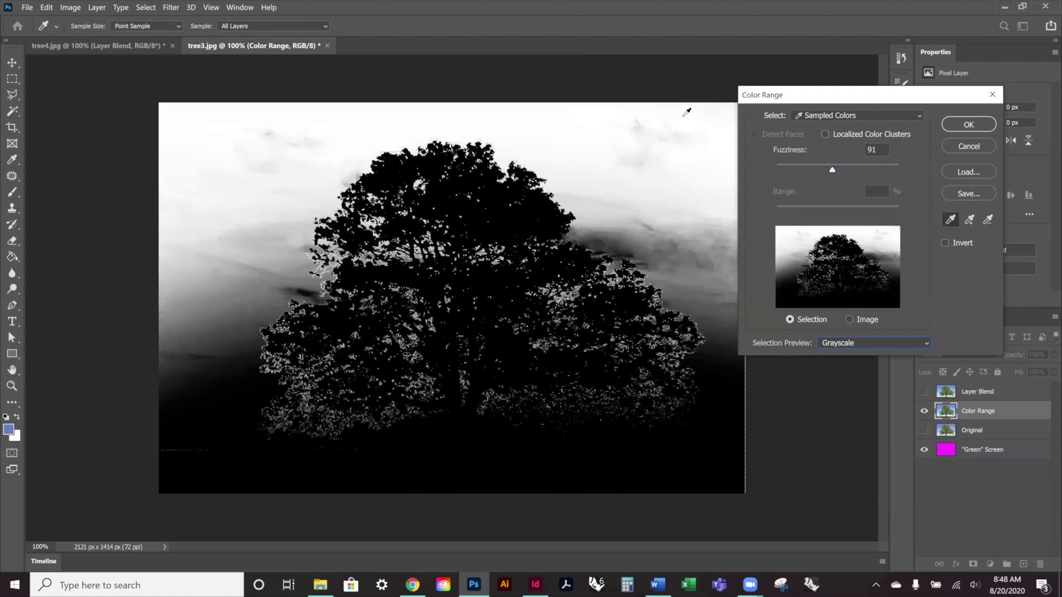
click(698, 253)
click(706, 277)
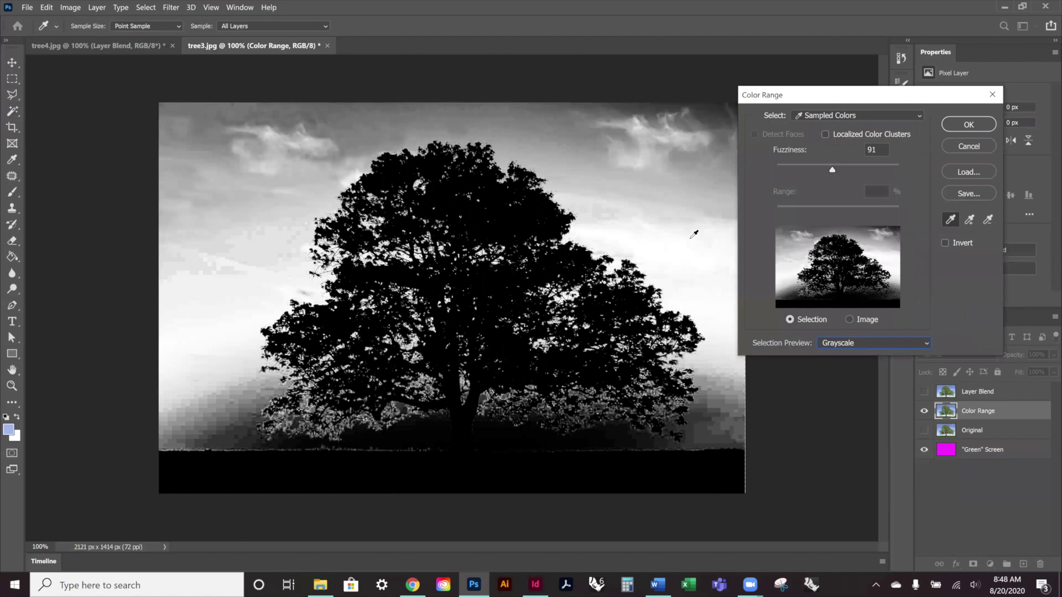
click(677, 164)
click(671, 119)
click(232, 241)
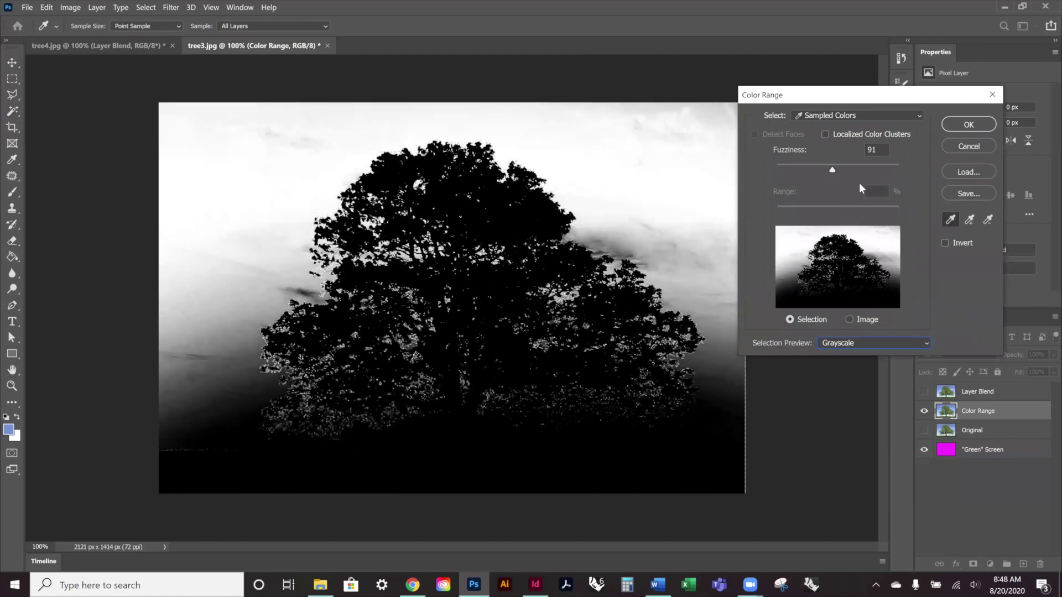
Step: Add sky tones from the dark upper blue to the pale horizon to the sample and apply the selection with fuzziness 91
click(970, 221)
click(668, 140)
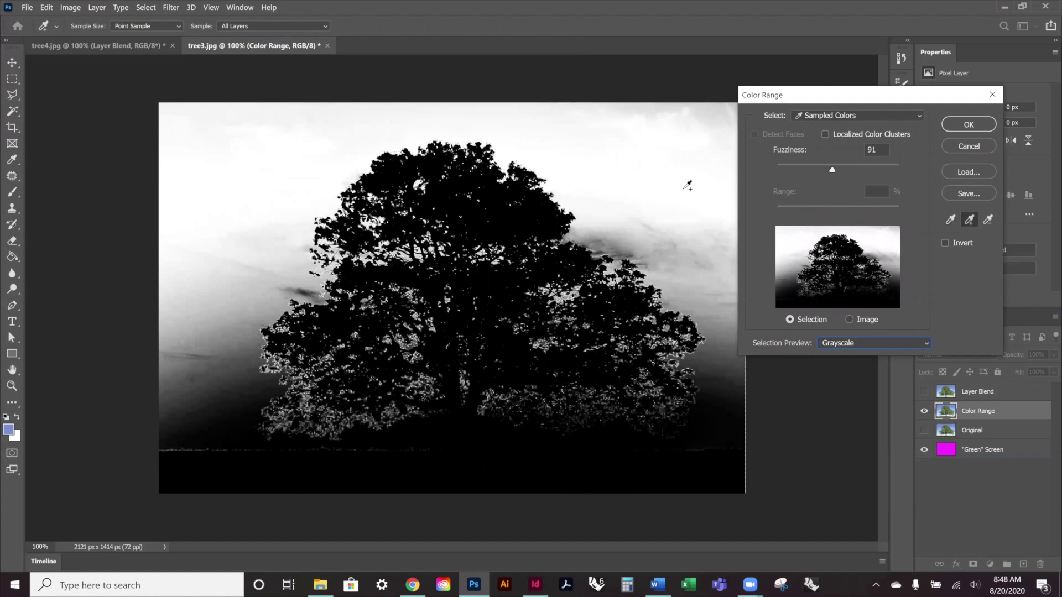
click(707, 252)
click(712, 321)
click(714, 408)
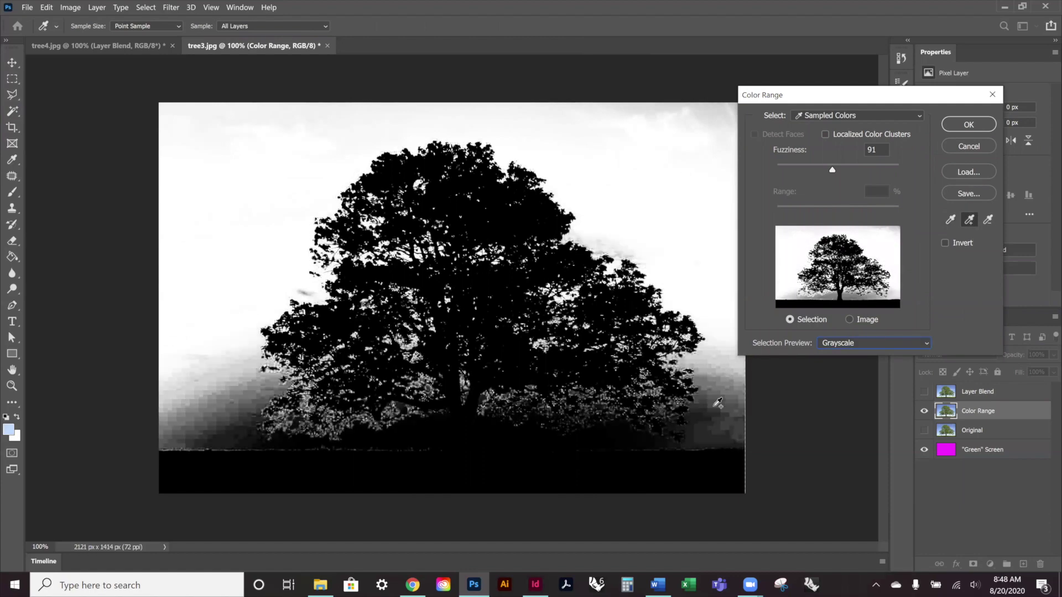
click(720, 424)
click(627, 433)
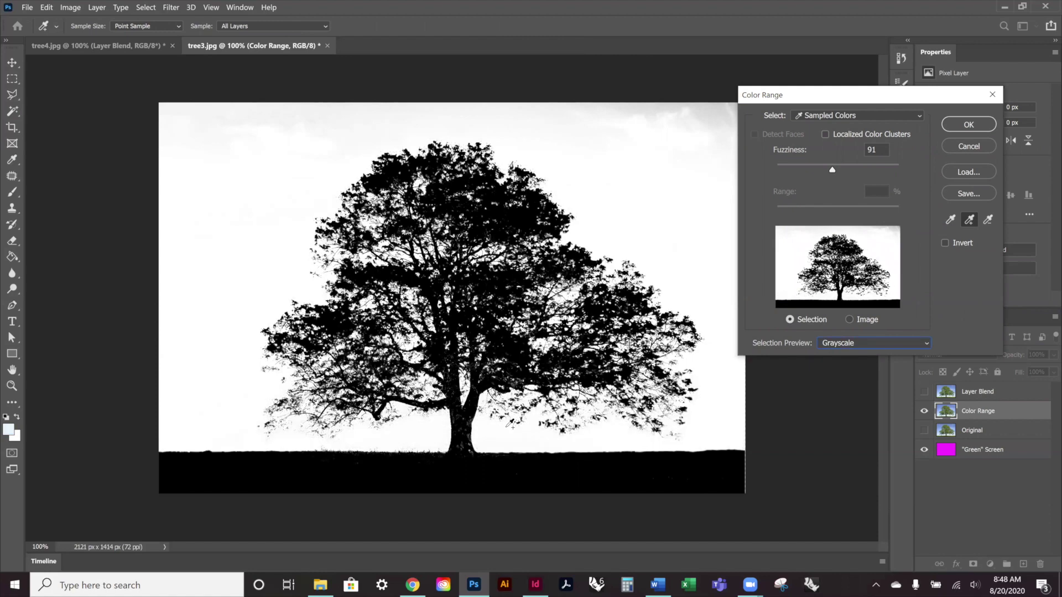
click(239, 156)
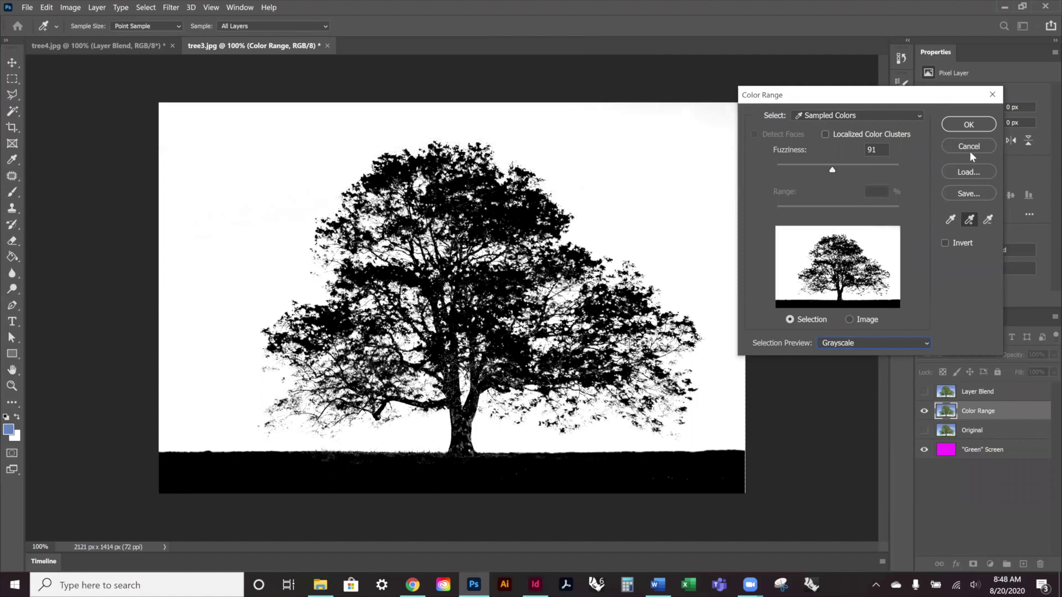
click(968, 125)
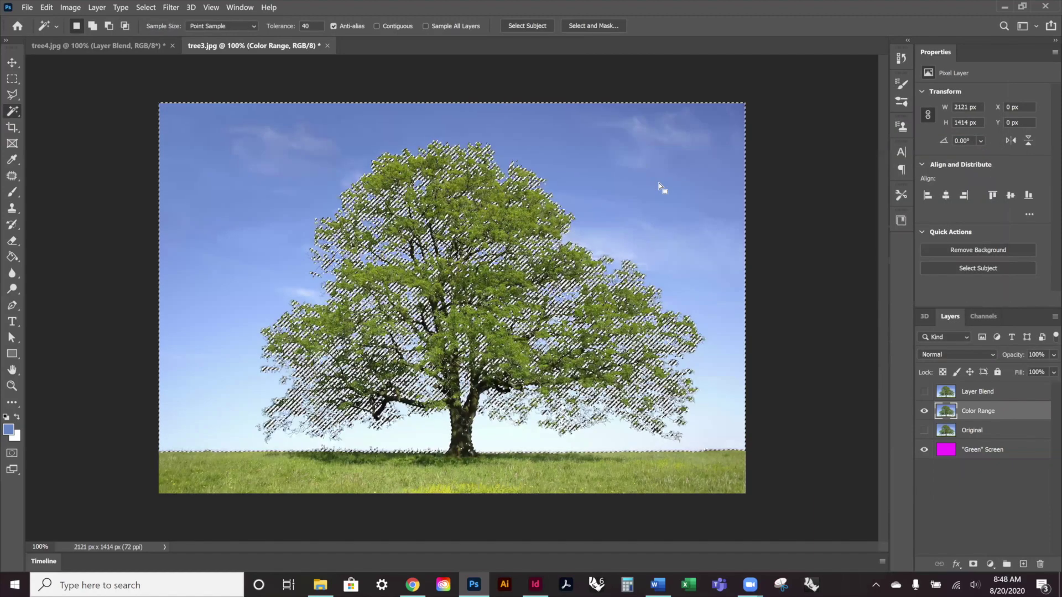
Step: Delete the selected sky from the Color Range layer and clear the selection
key(Delete)
key(ctrl+d)
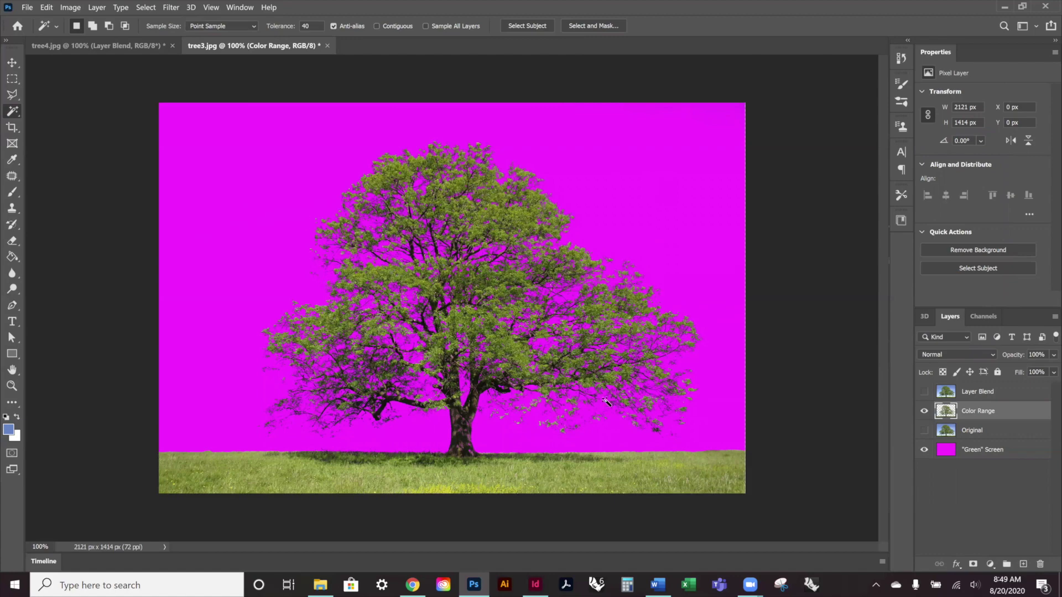
Step: Compare the Color Range cutout over magenta with the Original layer by toggling the visibility of both layers
click(924, 430)
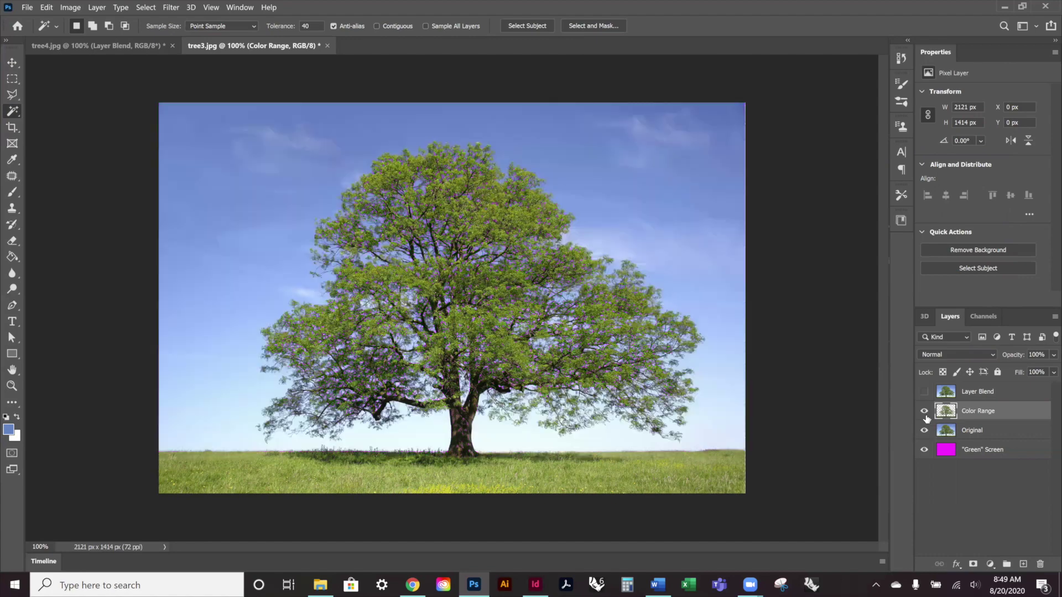
click(925, 412)
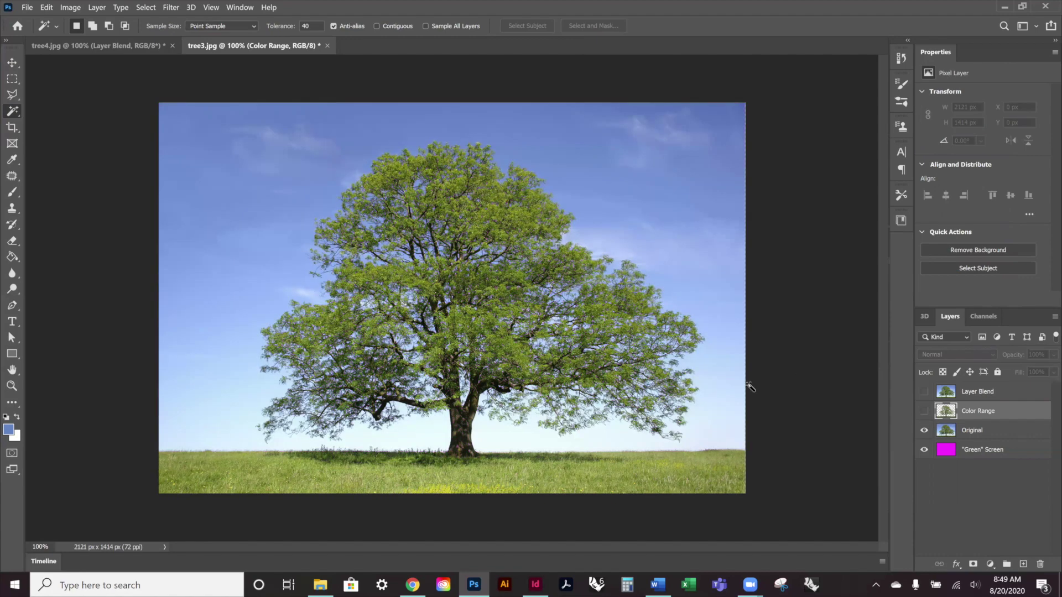
click(924, 430)
click(924, 412)
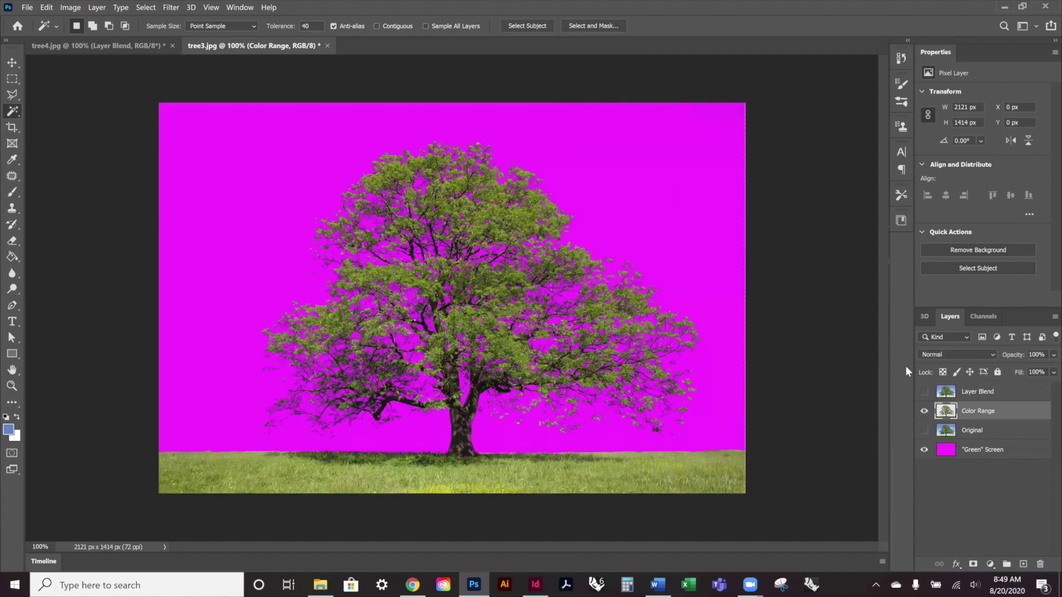
Step: Hide the Color Range layer and make the Layer Blend layer visible and active
click(923, 412)
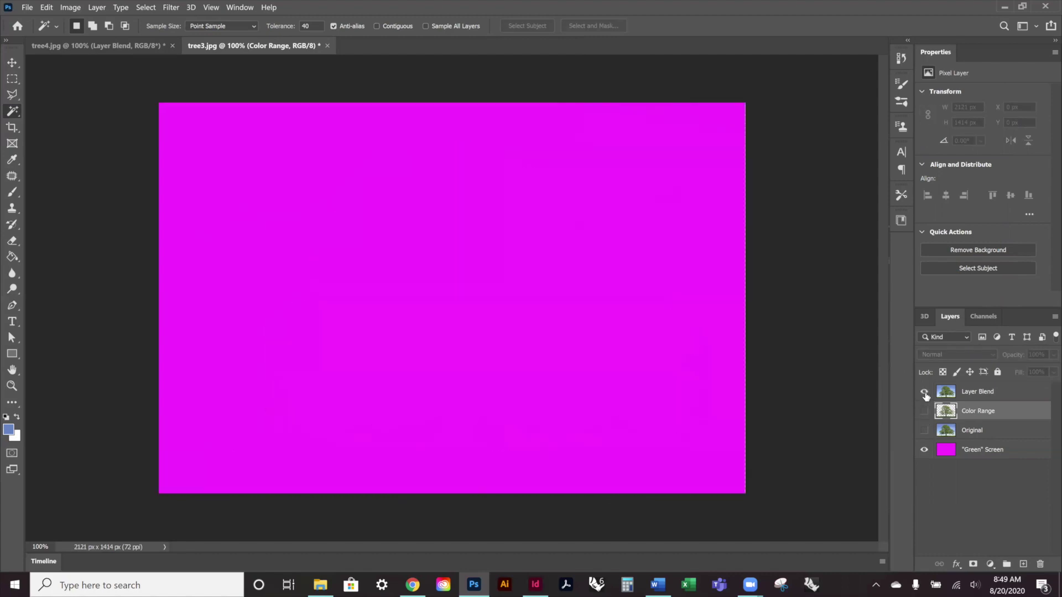
click(924, 391)
click(1002, 394)
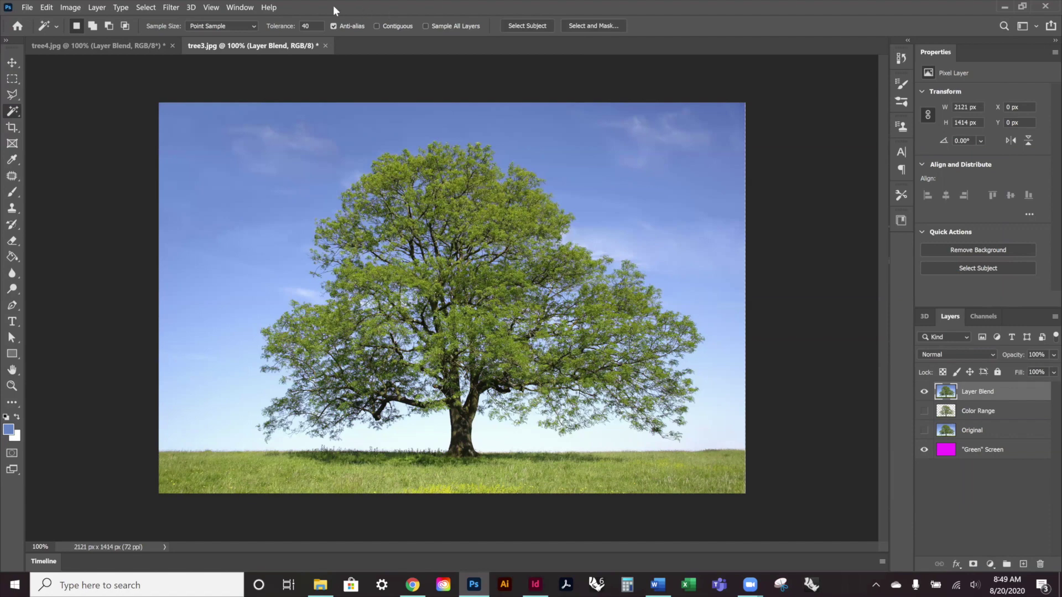
Step: In the Layer Blend layer's blending options, set Blend If to Blue and lower the This Layer highlight limit to 165
click(958, 563)
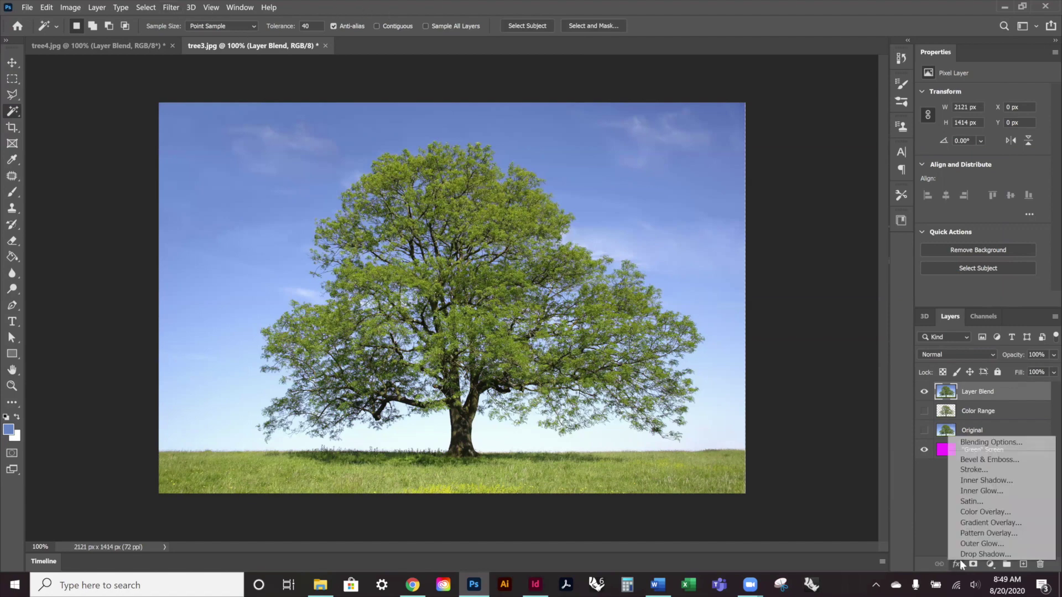
click(991, 444)
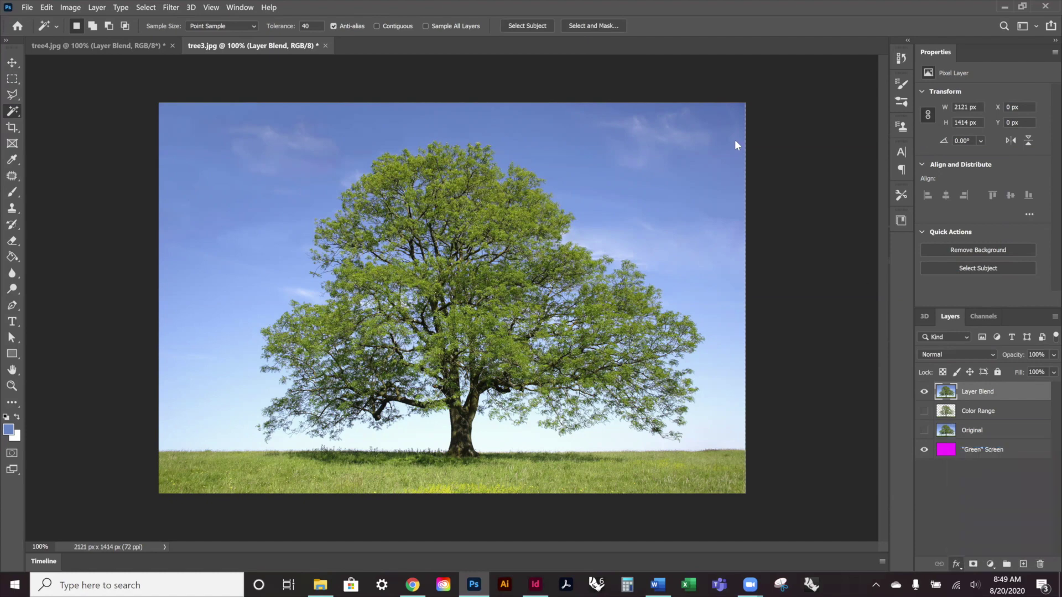
drag(705, 102, 878, 83)
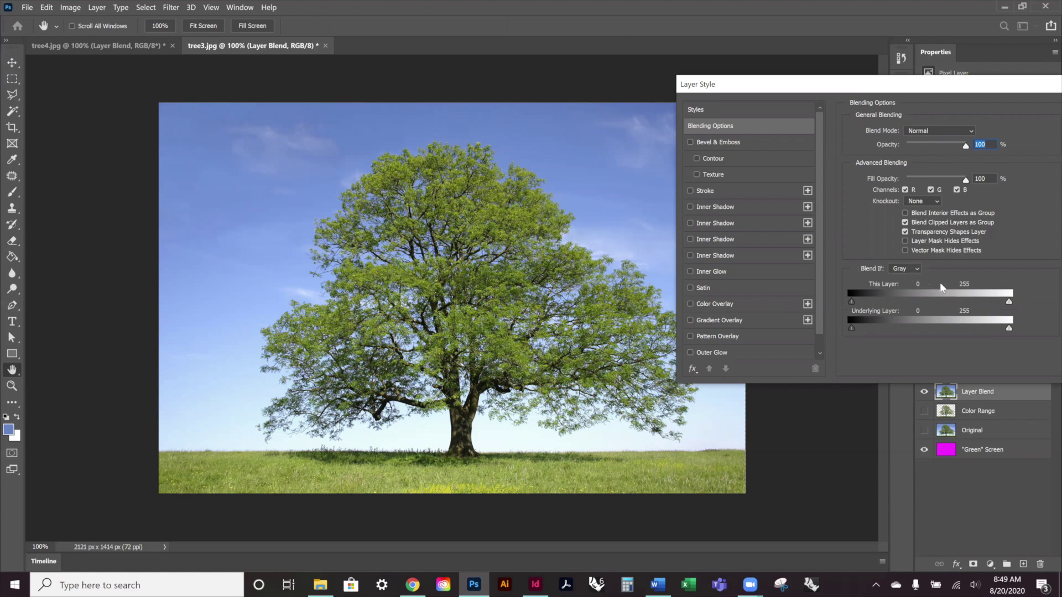
click(916, 269)
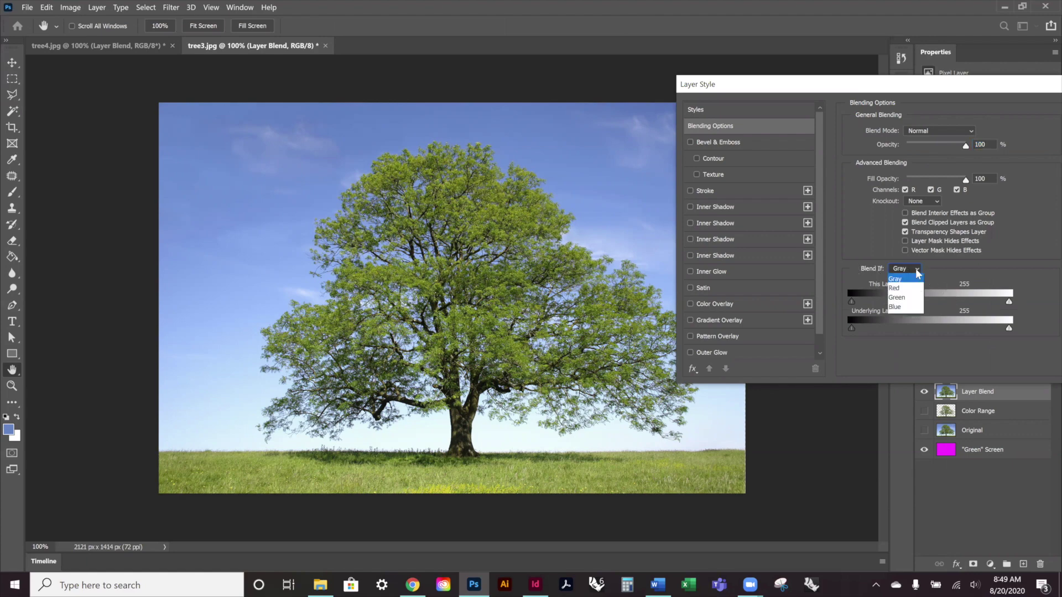
click(911, 307)
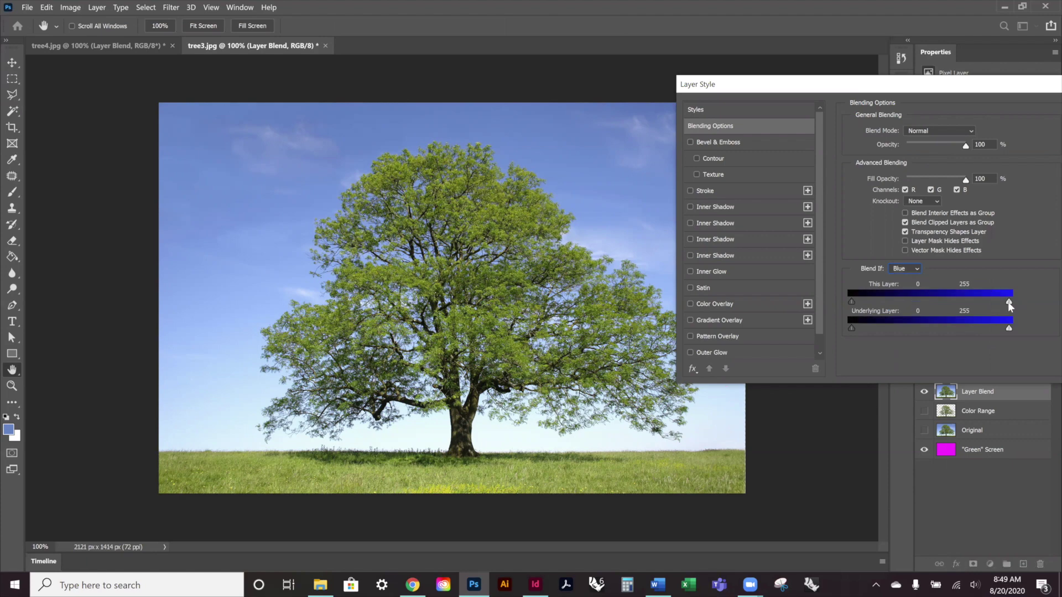
drag(1008, 303, 954, 307)
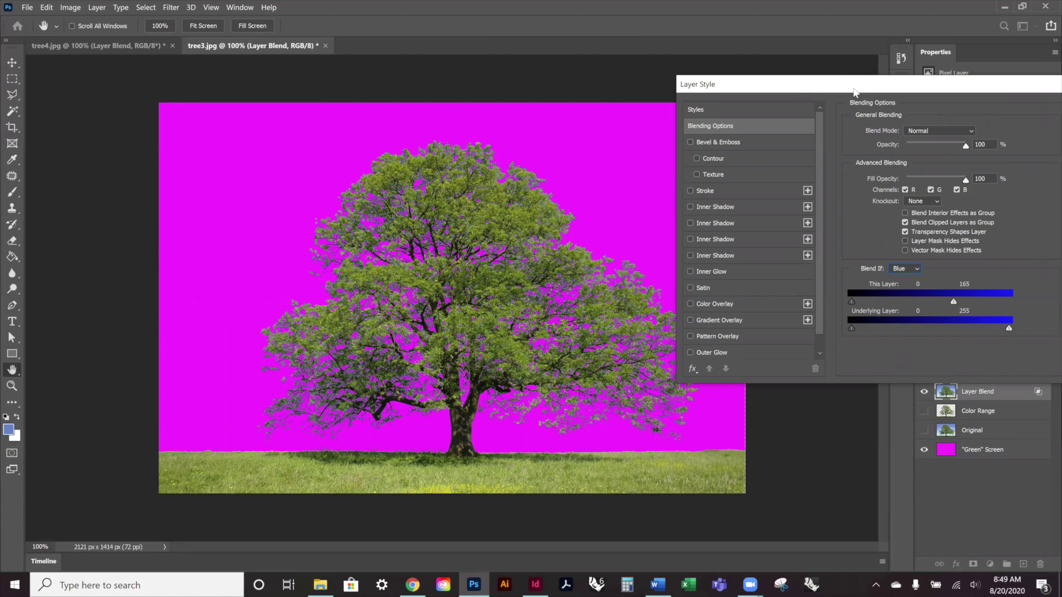
Step: Split the This Layer highlight limit for Blue to 152 / 196 and apply the layer style
drag(855, 92, 806, 63)
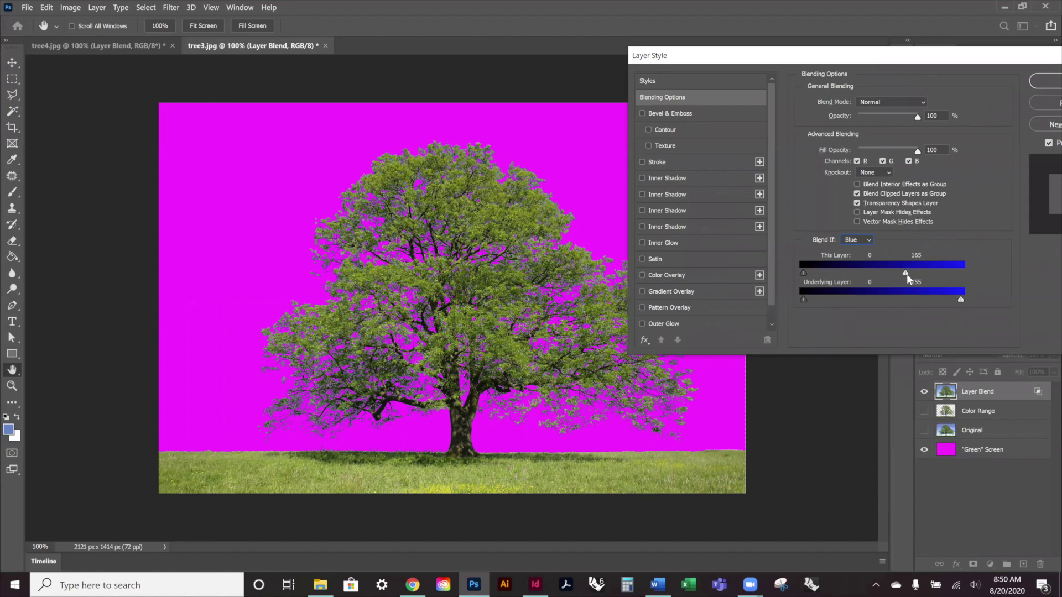
alt+drag(905, 272, 908, 272)
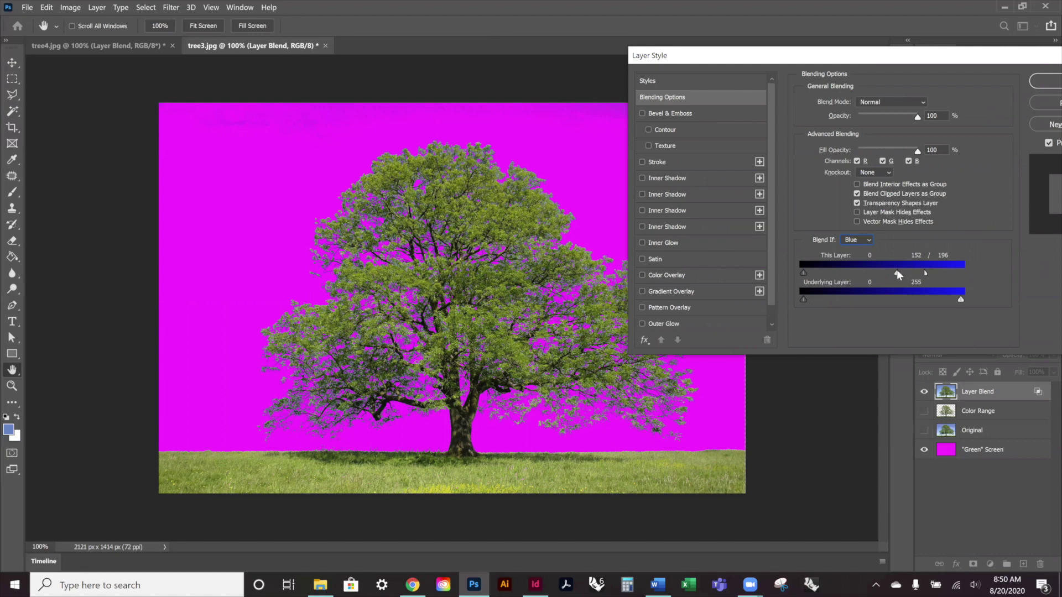
click(1044, 82)
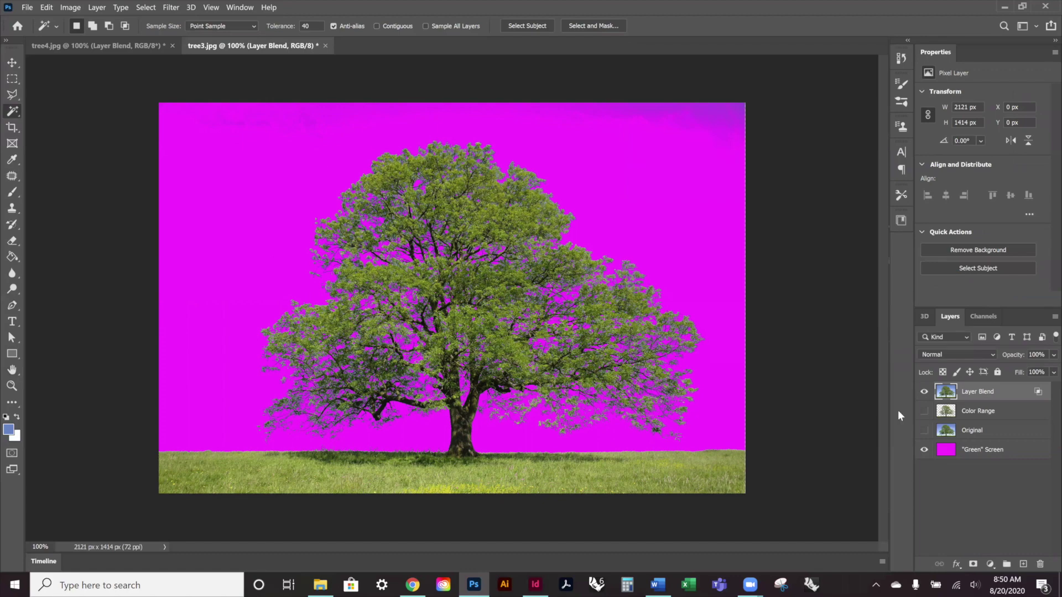
Step: Place sky1200.jpg as an embedded image above the Original layer, enlarge it to about 2603 × 1333 px, and compare it with the magenta backdrop
click(993, 436)
click(27, 9)
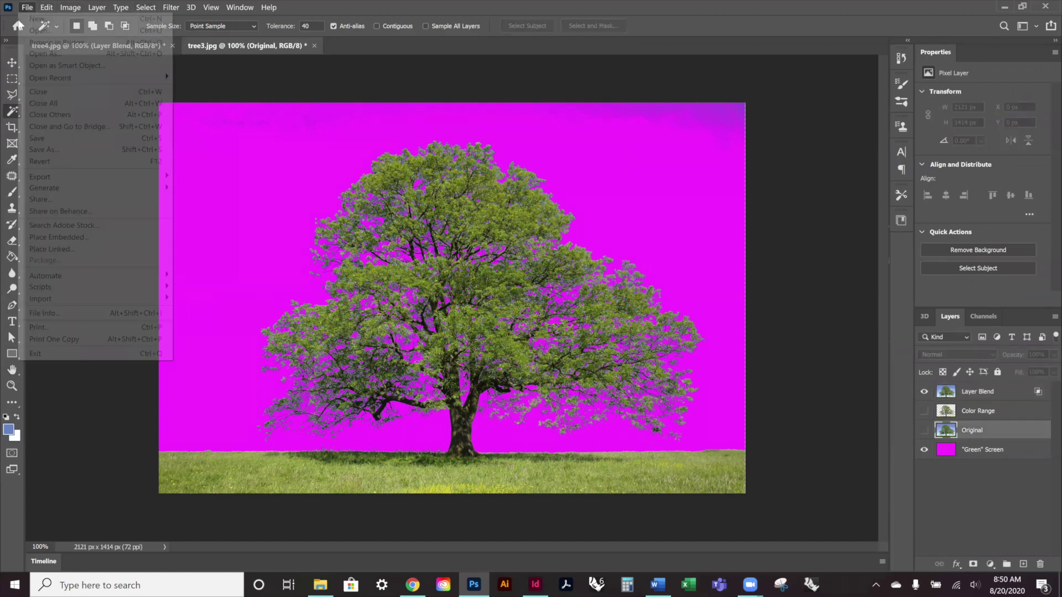
click(70, 237)
click(481, 178)
click(697, 459)
drag(553, 216, 492, 130)
drag(628, 345, 747, 426)
key(Return)
key(w)
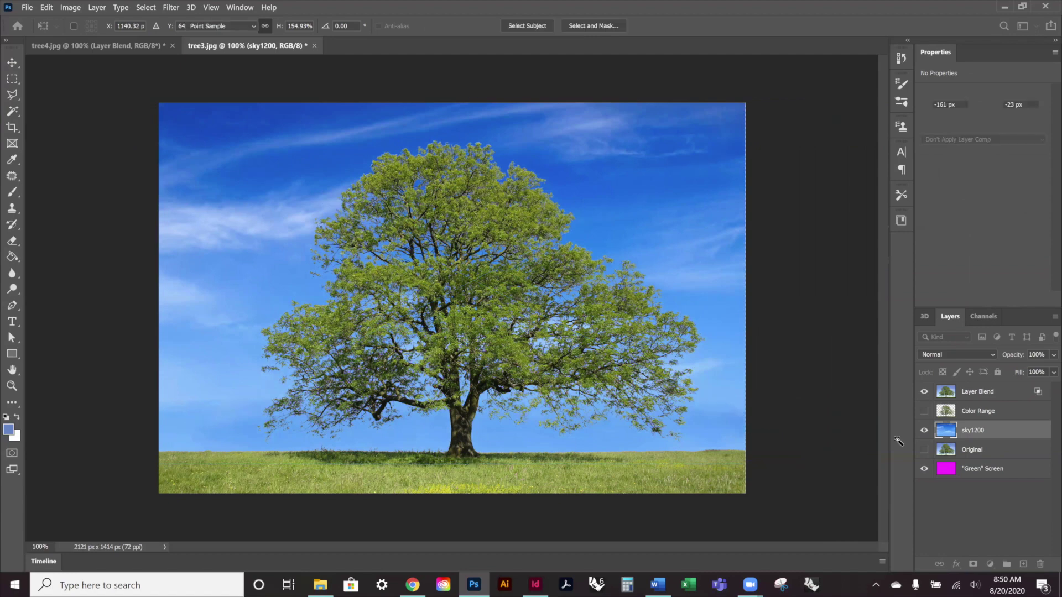
click(924, 430)
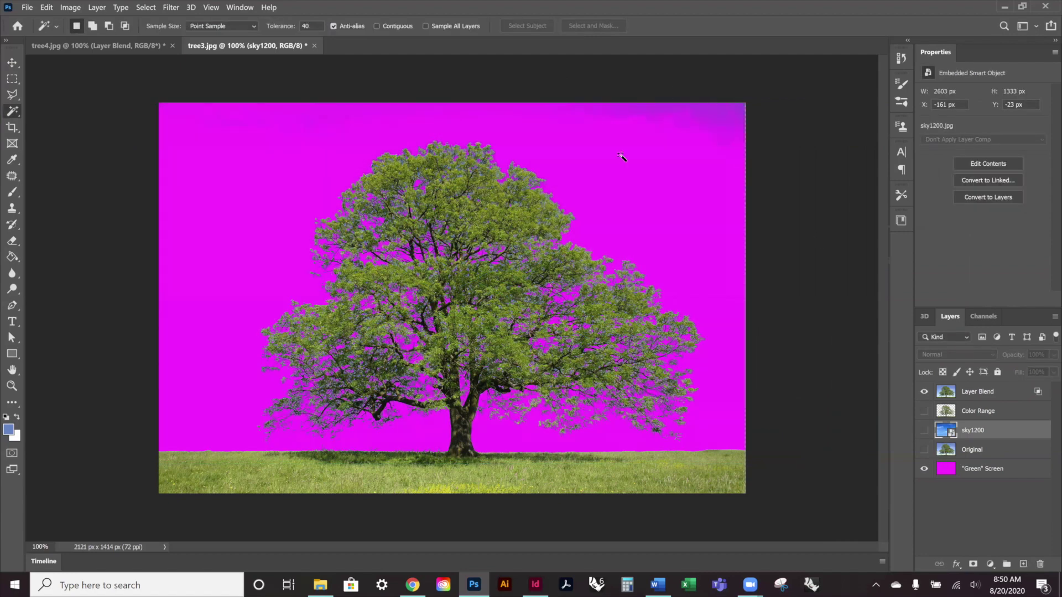
click(924, 431)
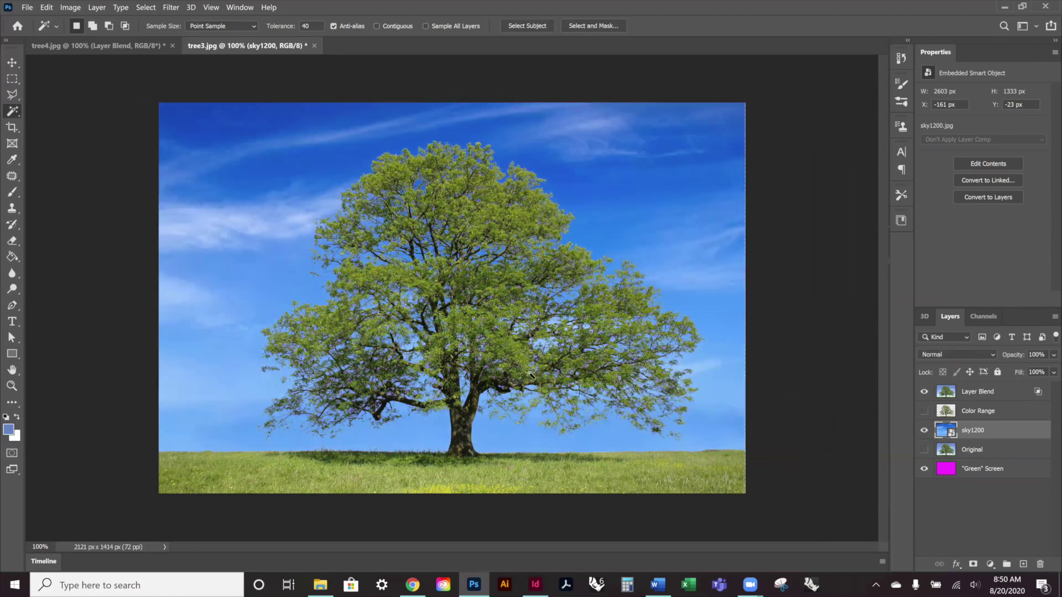